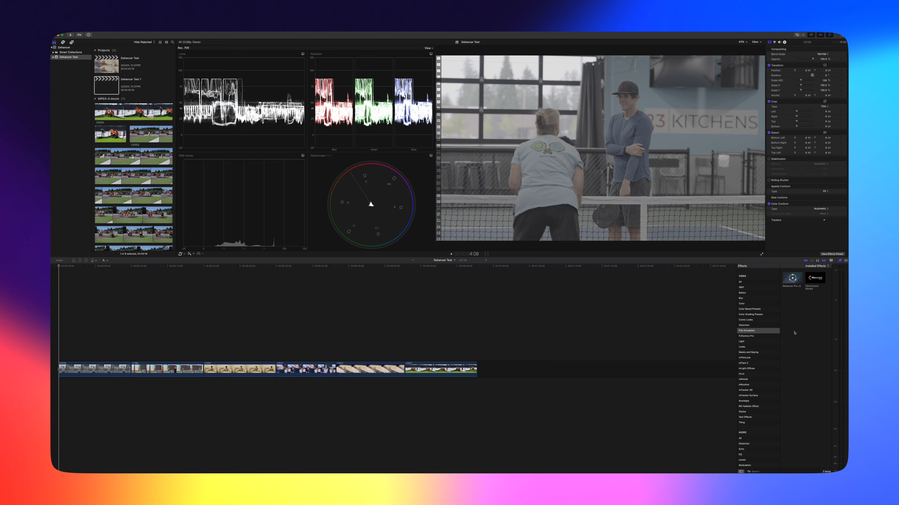
# Apply the Dehancer Pro v2 effect to the first clip in the timeline.
pyautogui.click(107, 371)
pyautogui.doubleClick(792, 279)
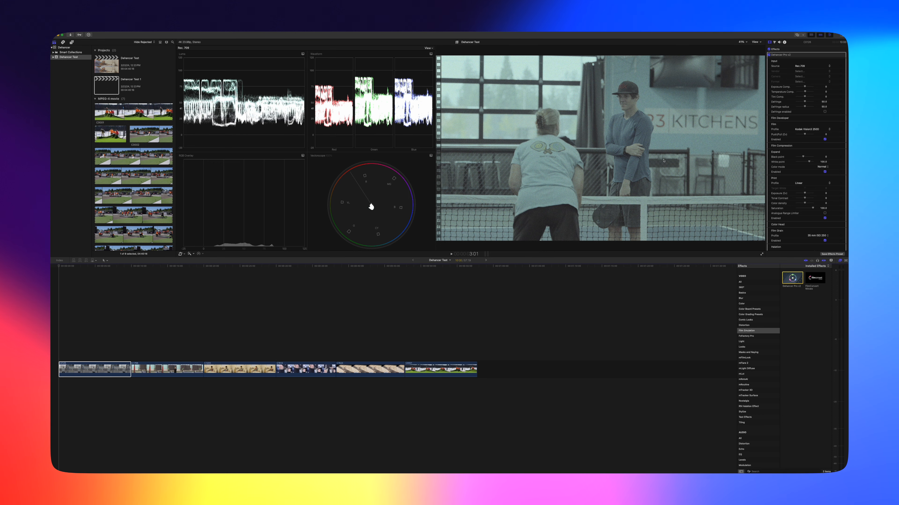
# Disable the Film Grain, Print, Expand and Film sections of the Dehancer Pro effect.
pyautogui.scroll(-10, 789, 192)
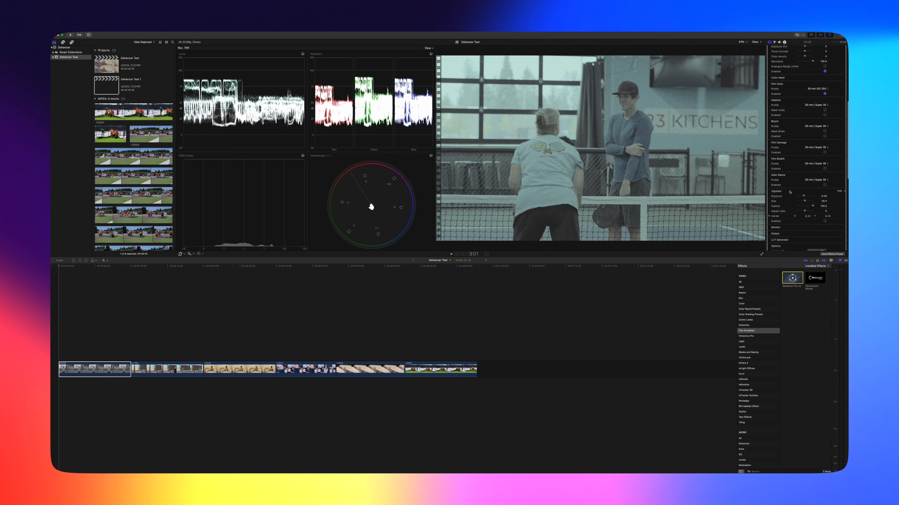
pyautogui.scroll(-2, 790, 192)
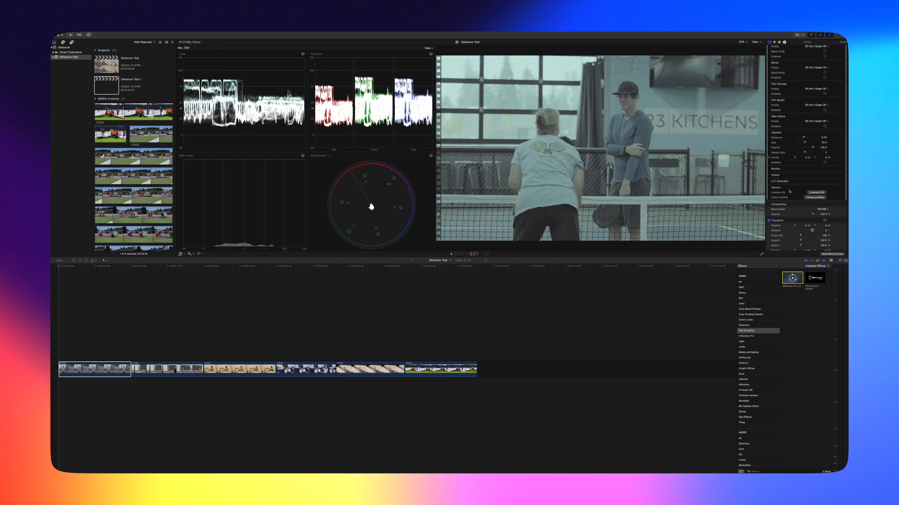
pyautogui.scroll(7, 789, 192)
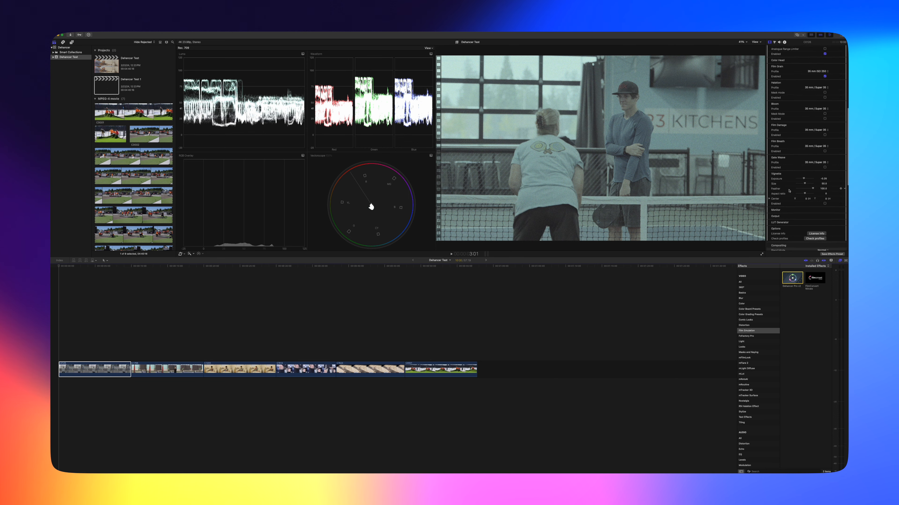
pyautogui.scroll(6, 788, 191)
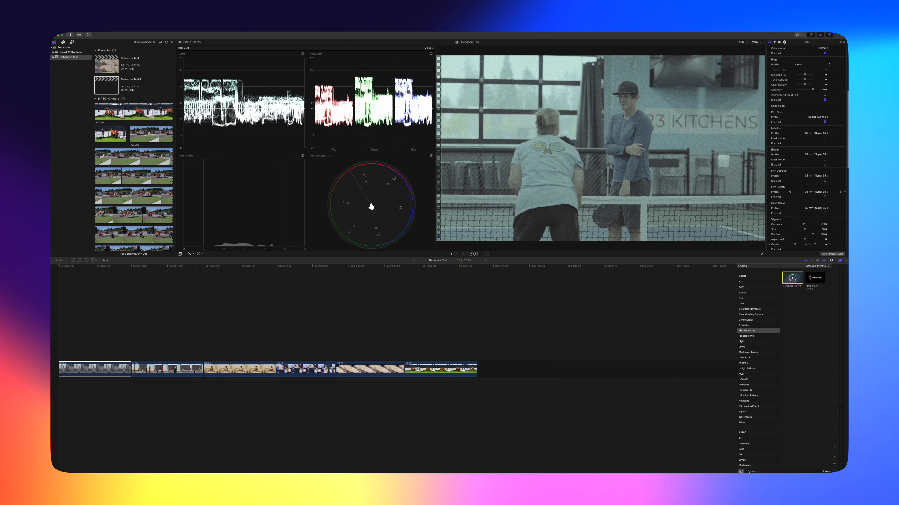
pyautogui.scroll(3, 789, 190)
pyautogui.click(824, 184)
pyautogui.click(824, 161)
pyautogui.click(824, 115)
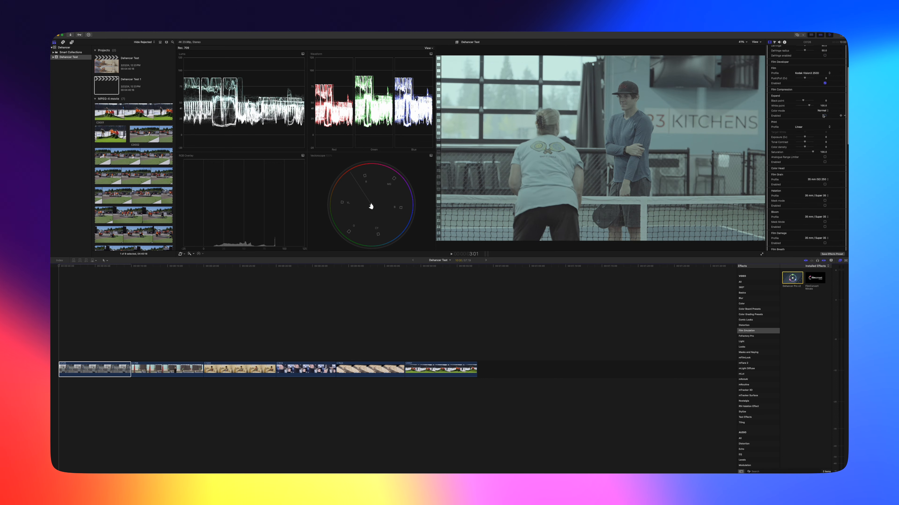
pyautogui.click(825, 83)
pyautogui.scroll(6, 812, 102)
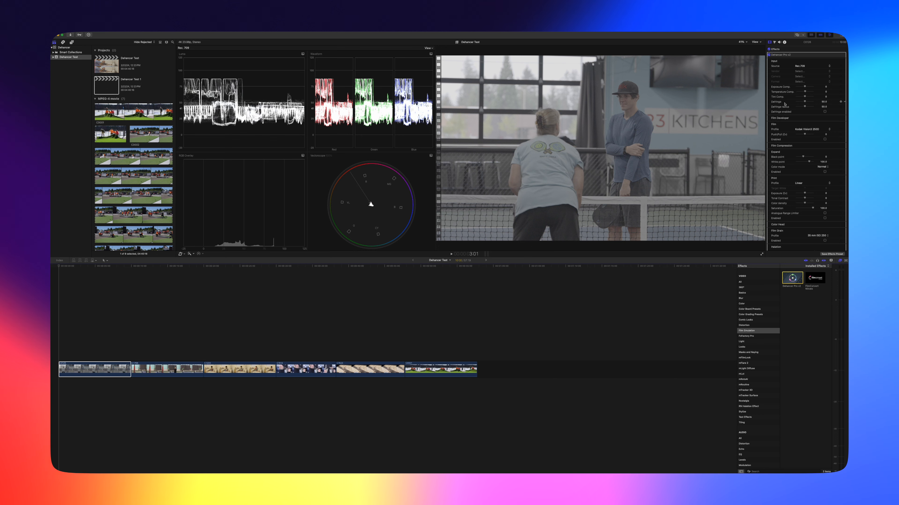
# Set the Dehancer input source to Choose Camera, with a Sony Alpha 7-series camera and the S-Log3 S-Gamut3.Cine format.
pyautogui.click(800, 66)
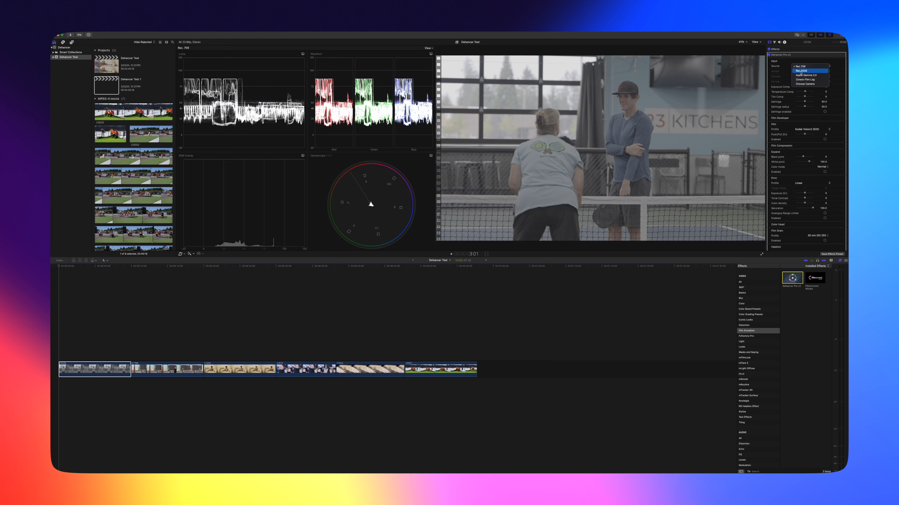
pyautogui.click(800, 72)
pyautogui.click(800, 73)
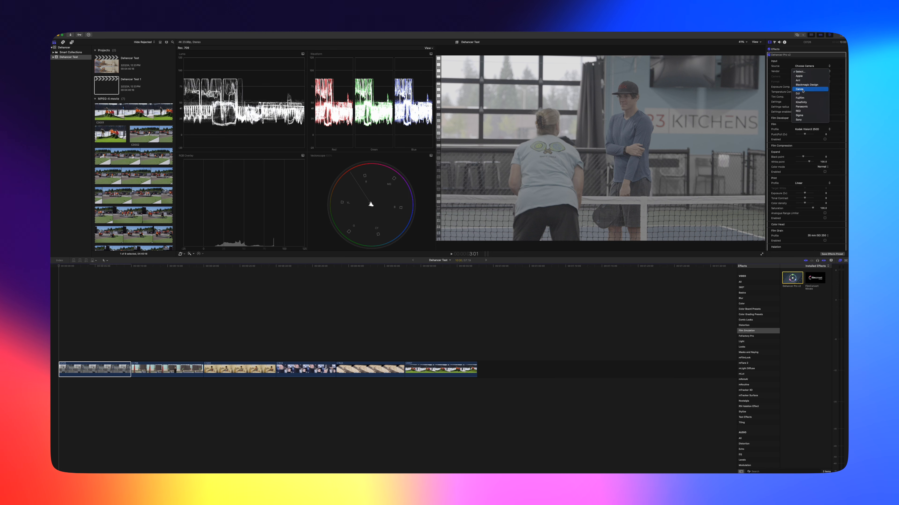
pyautogui.click(801, 88)
pyautogui.click(800, 76)
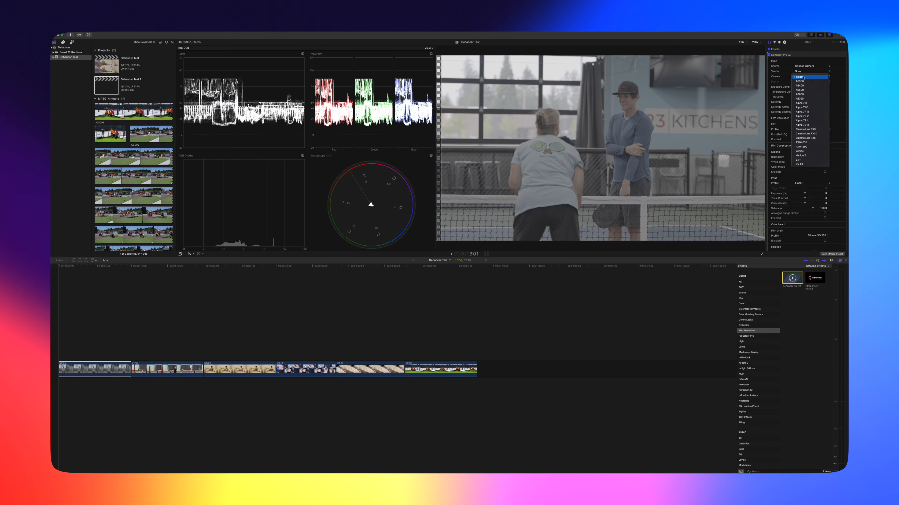
pyautogui.click(802, 116)
pyautogui.click(798, 82)
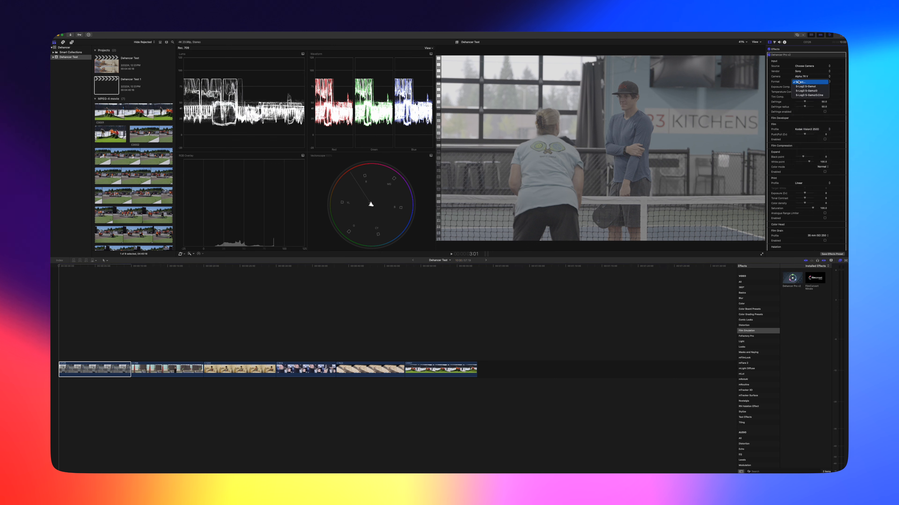
pyautogui.click(814, 95)
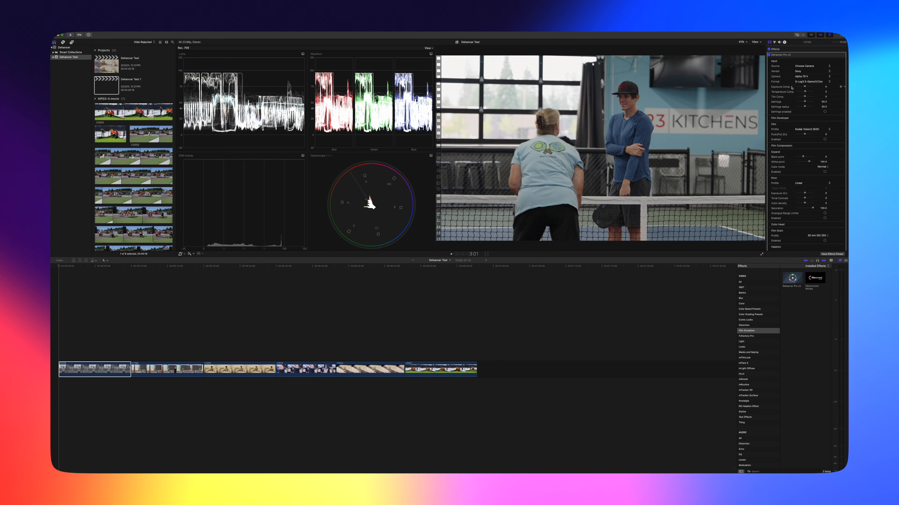
# Try out the exposure, temperature and tint compensation and the defringe amount, and undo these adjustments.
pyautogui.moveTo(806, 87)
pyautogui.mouseDown()
pyautogui.moveTo(813, 87)
pyautogui.moveTo(805, 87)
pyautogui.mouseUp()
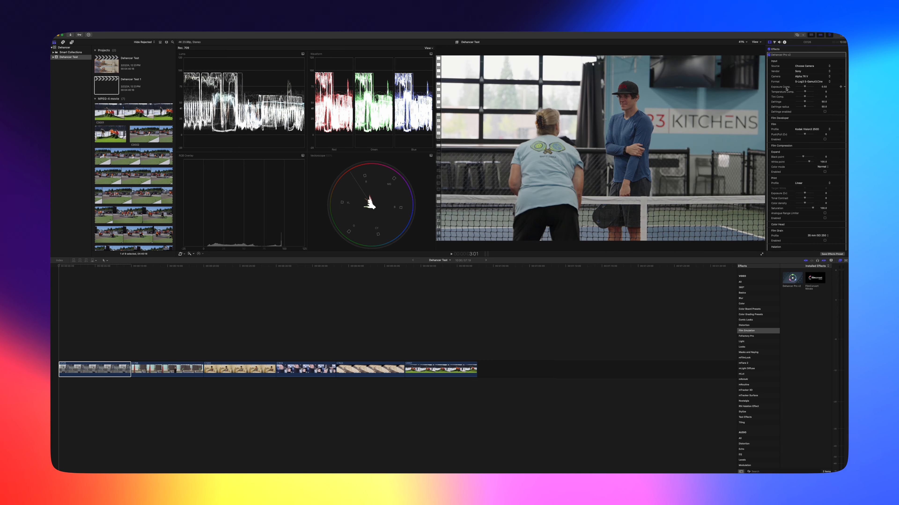
pyautogui.moveTo(805, 92); pyautogui.dragTo(806, 98)
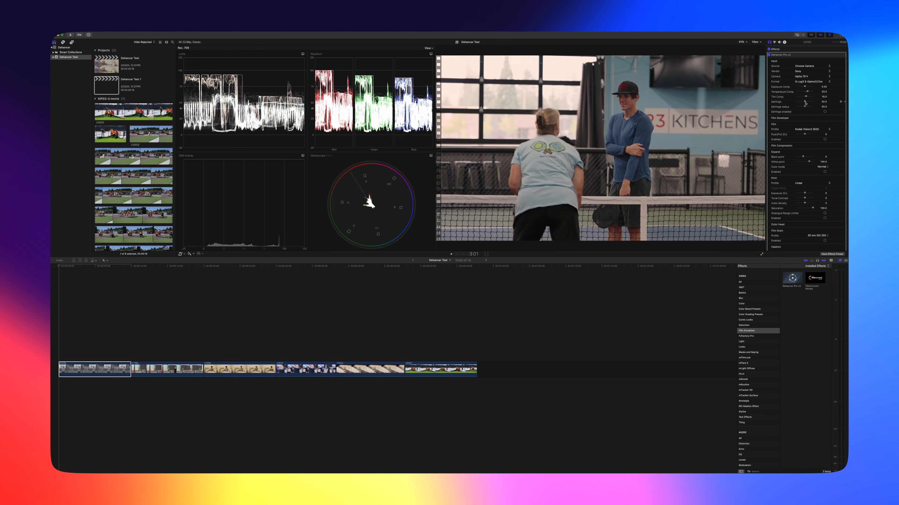
pyautogui.moveTo(805, 102); pyautogui.dragTo(802, 101)
pyautogui.press('super+z')
pyautogui.press('super+z')
pyautogui.press('super+z')
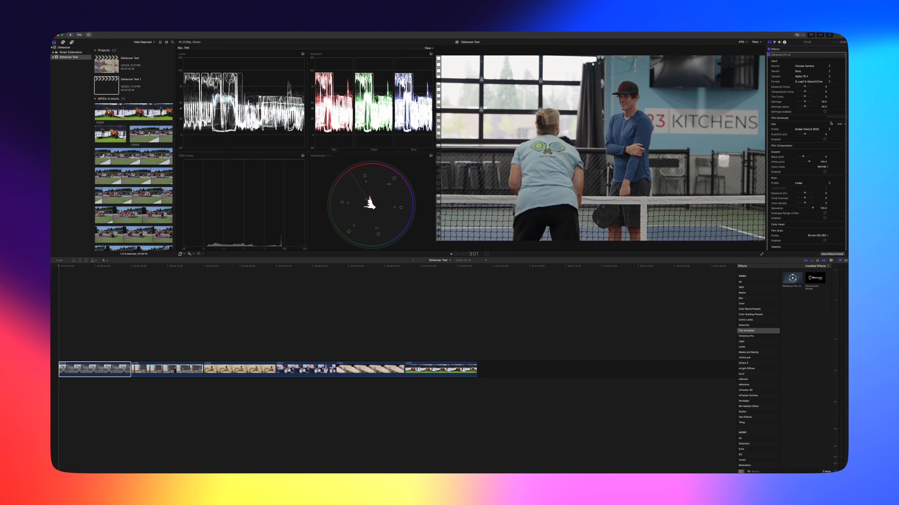
# Reveal the Film Developer settings of the Dehancer effect and examine its controls.
pyautogui.click(839, 118)
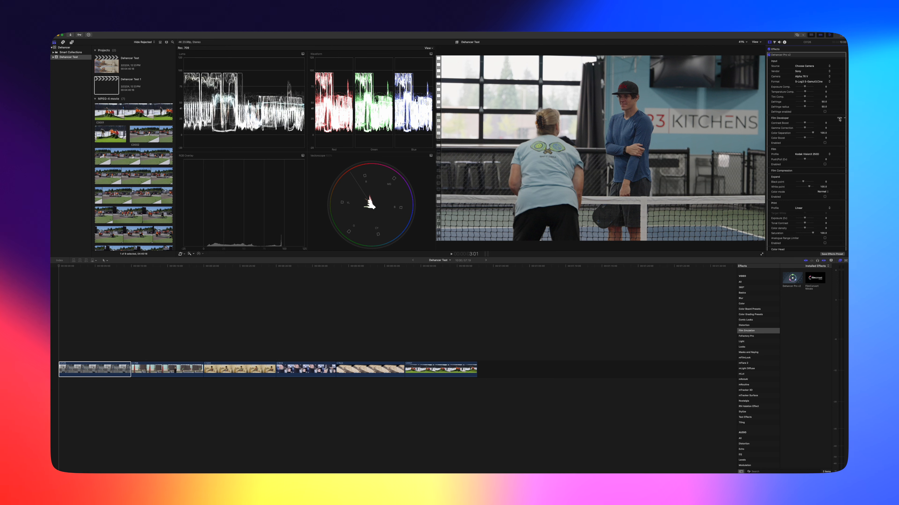
pyautogui.click(825, 143)
pyautogui.moveTo(804, 137)
pyautogui.mouseDown()
pyautogui.moveTo(813, 138)
pyautogui.moveTo(801, 142)
pyautogui.mouseUp()
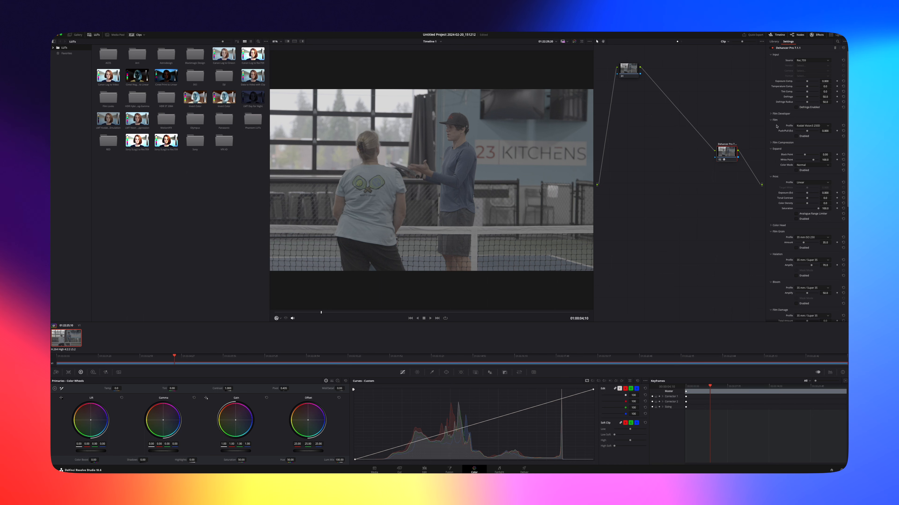
# Switch to DaVinci Resolve and expand the Film Developer section of Dehancer Pro there to examine its controls.
pyautogui.click(771, 114)
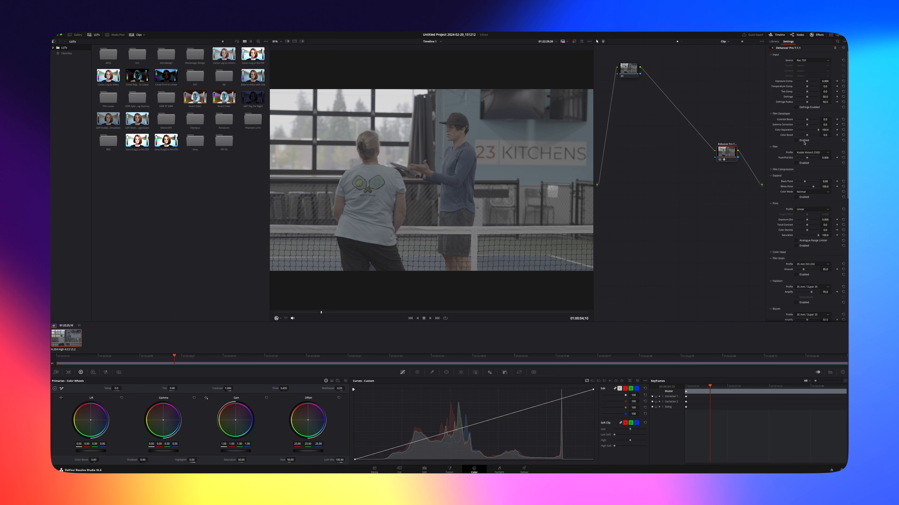
pyautogui.moveTo(807, 135)
pyautogui.mouseDown()
pyautogui.moveTo(799, 137)
pyautogui.moveTo(819, 137)
pyautogui.moveTo(799, 137)
pyautogui.moveTo(807, 138)
pyautogui.mouseUp()
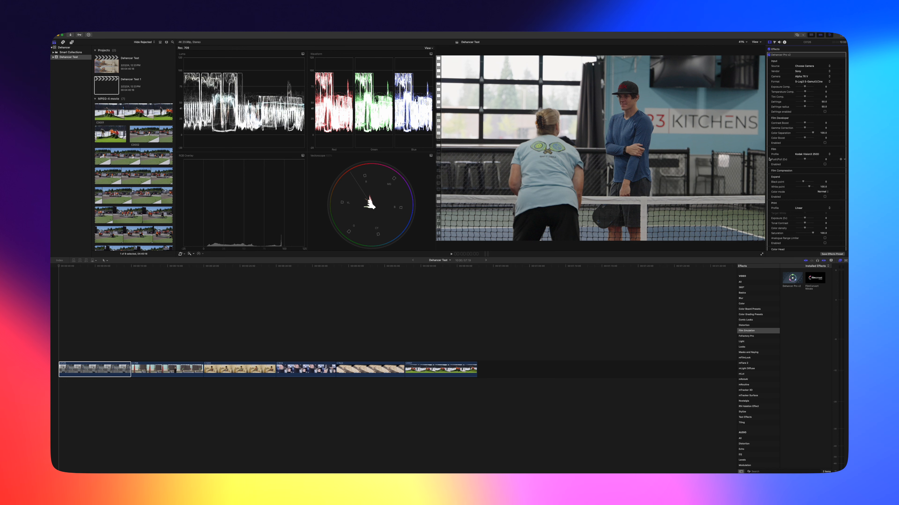
# In Final Cut Pro, set the Dehancer film profile to Kodak Supra 100 and enable the Film section.
pyautogui.click(810, 154)
pyautogui.scroll(5, 811, 151)
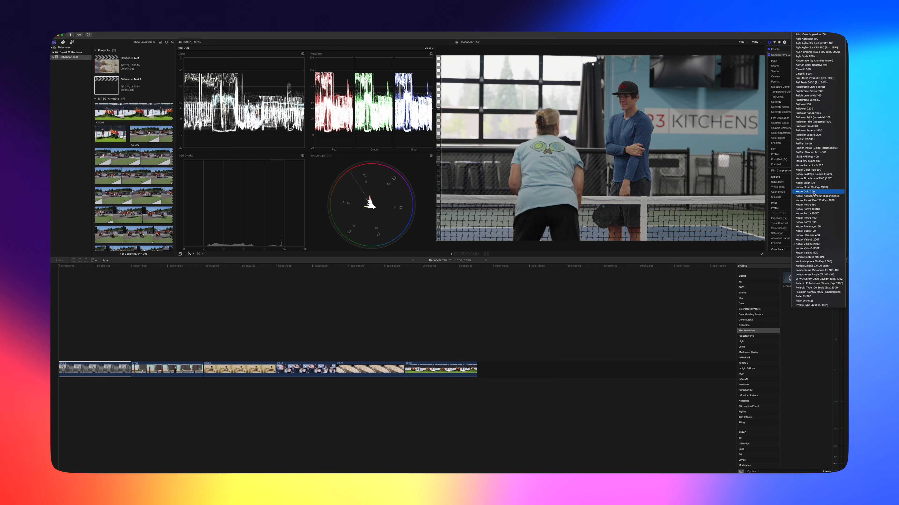
pyautogui.click(808, 232)
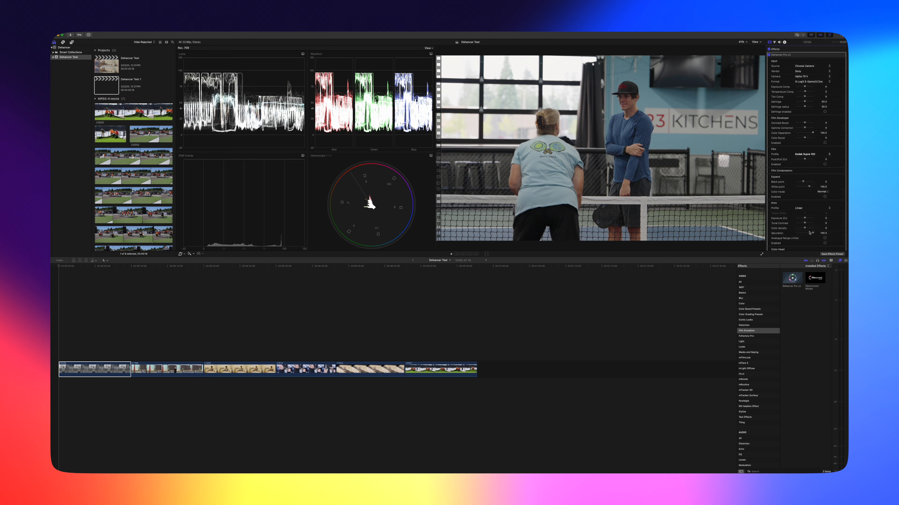
pyautogui.click(825, 164)
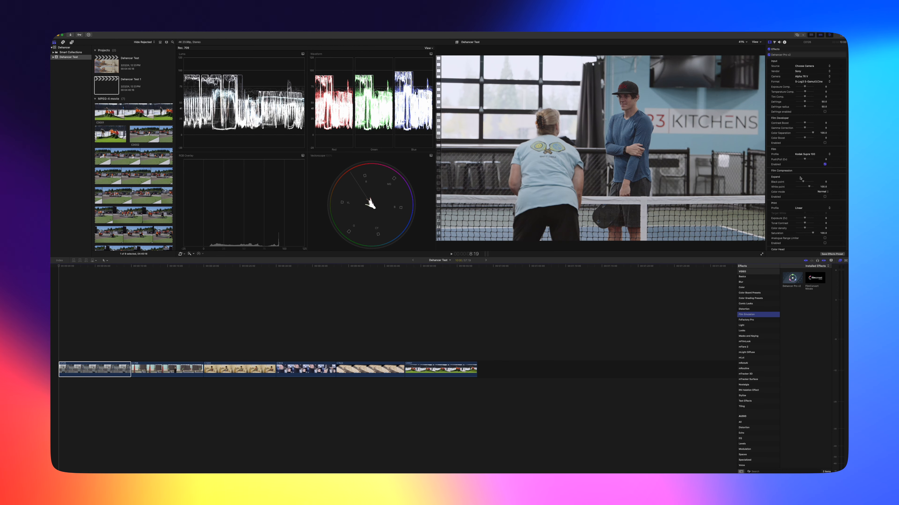
# Try the Ilford HP5 Plus 400 and Fujichrome Provia 100F film profiles on the clip.
pyautogui.click(803, 156)
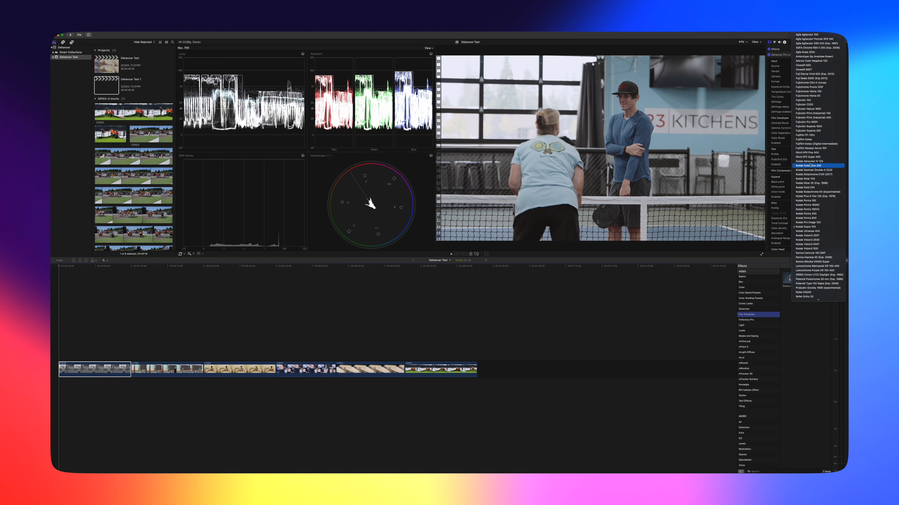
pyautogui.click(806, 152)
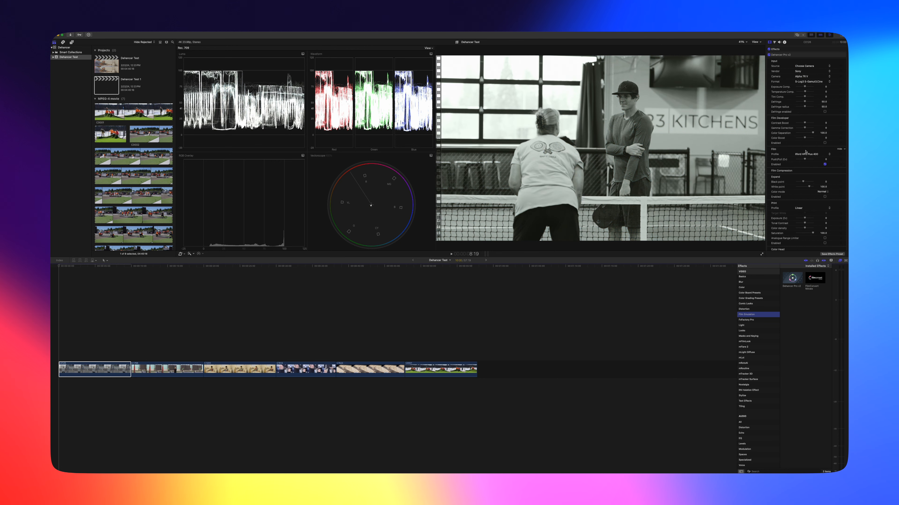
pyautogui.click(804, 155)
pyautogui.click(807, 129)
pyautogui.click(805, 155)
pyautogui.click(807, 115)
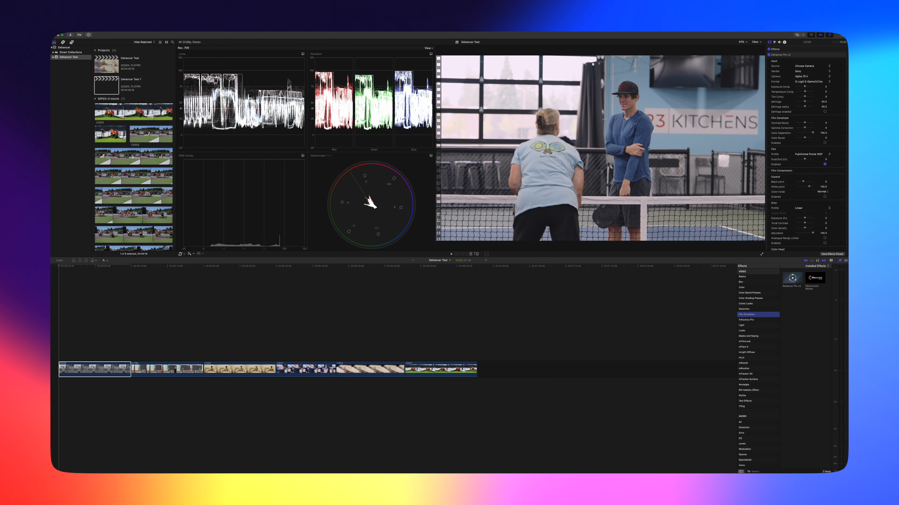
# Try the Fujicolor 100 film profile and settle on Fujicolor C200.
pyautogui.click(808, 154)
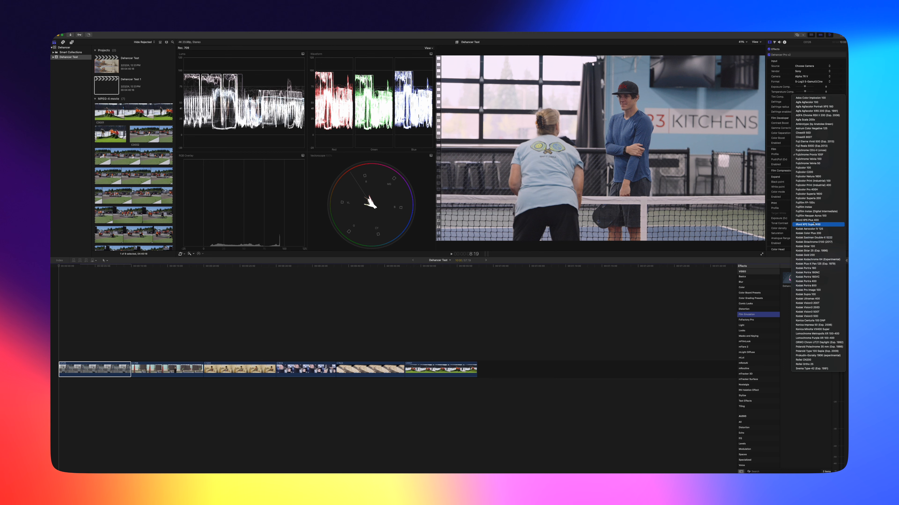
pyautogui.click(811, 164)
pyautogui.click(805, 155)
pyautogui.click(804, 158)
pyautogui.click(803, 158)
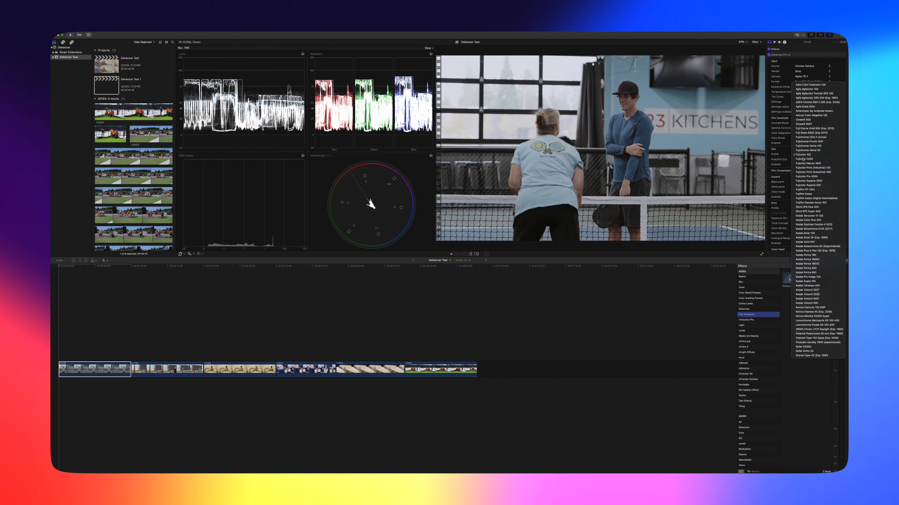
pyautogui.click(803, 159)
pyautogui.click(804, 155)
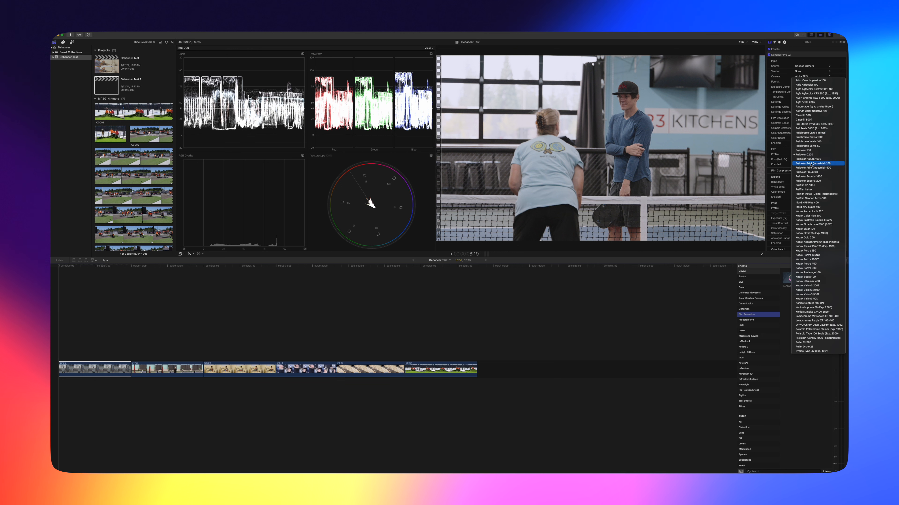
pyautogui.click(781, 165)
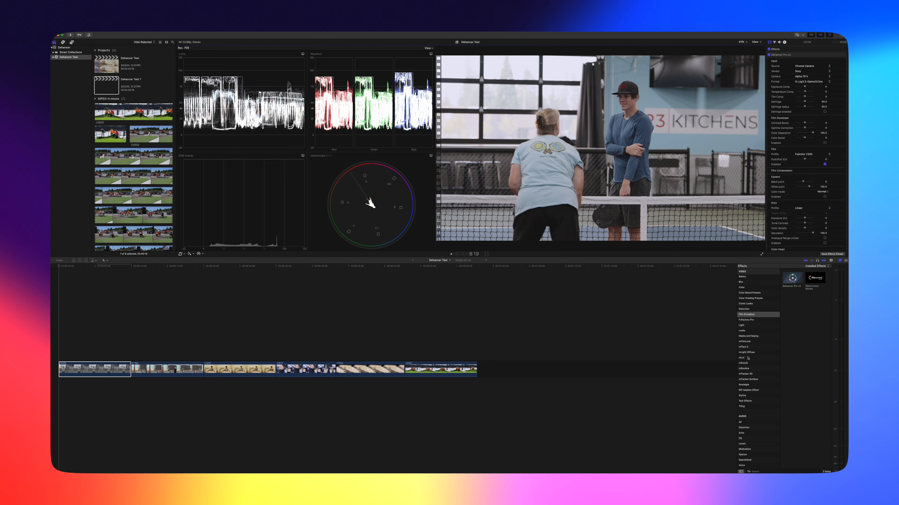
# Add the mFilmLook effect to the clip, and disable and collapse the Dehancer Pro effect.
pyautogui.click(745, 342)
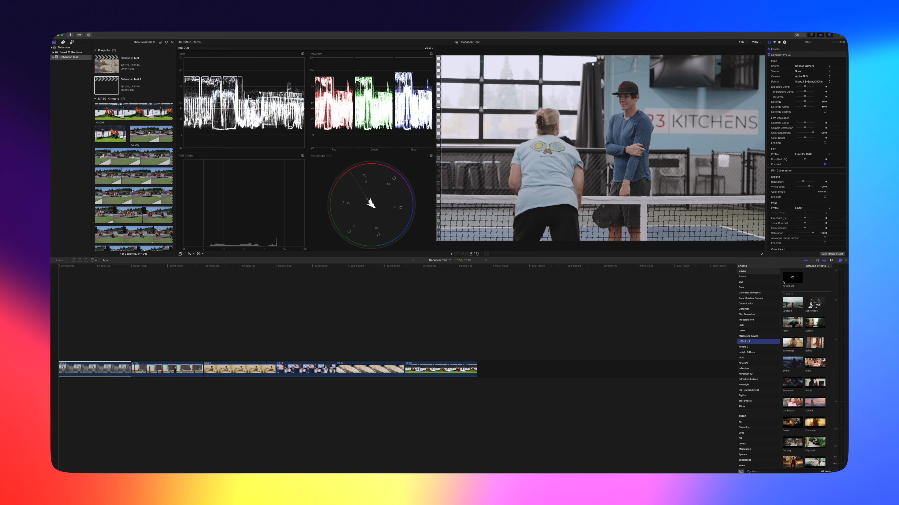
pyautogui.click(792, 279)
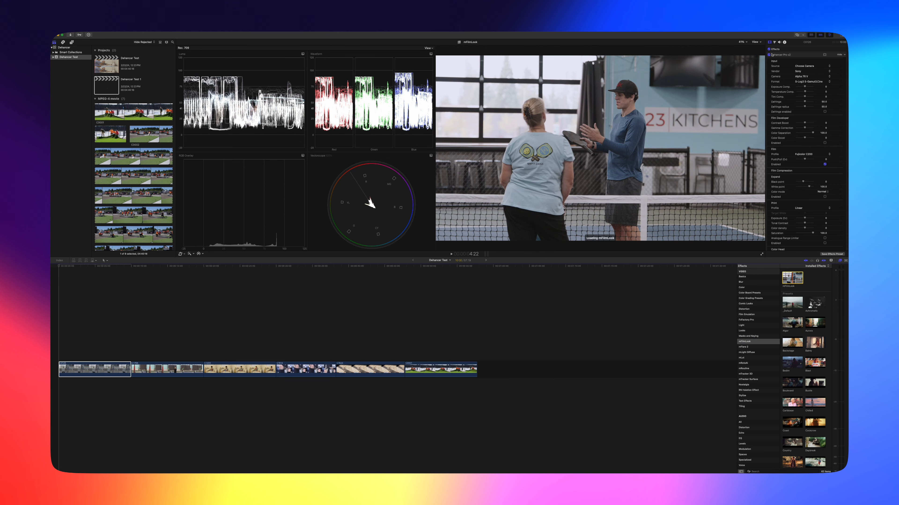
pyautogui.click(768, 55)
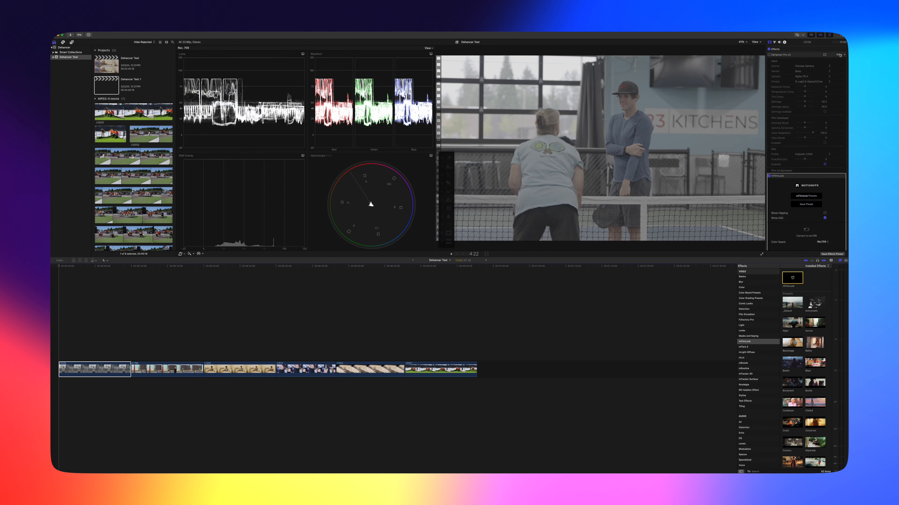
pyautogui.click(839, 54)
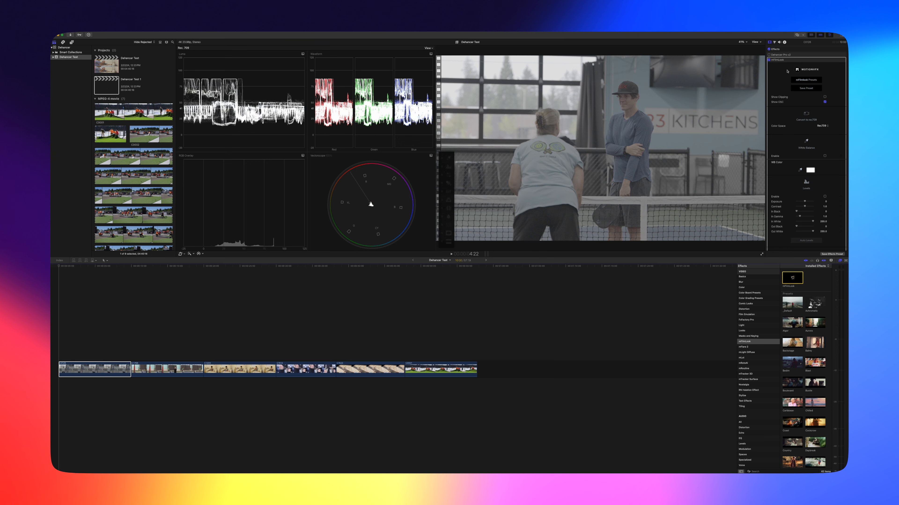
# Open the mFilmLook preset browser and try several of its presets on the clip, including Backstage.
pyautogui.click(804, 80)
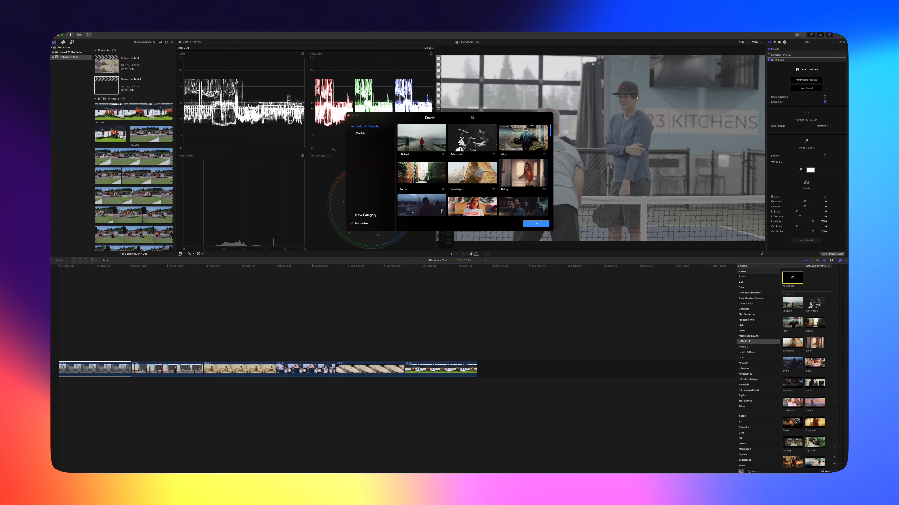
pyautogui.click(477, 141)
pyautogui.click(519, 139)
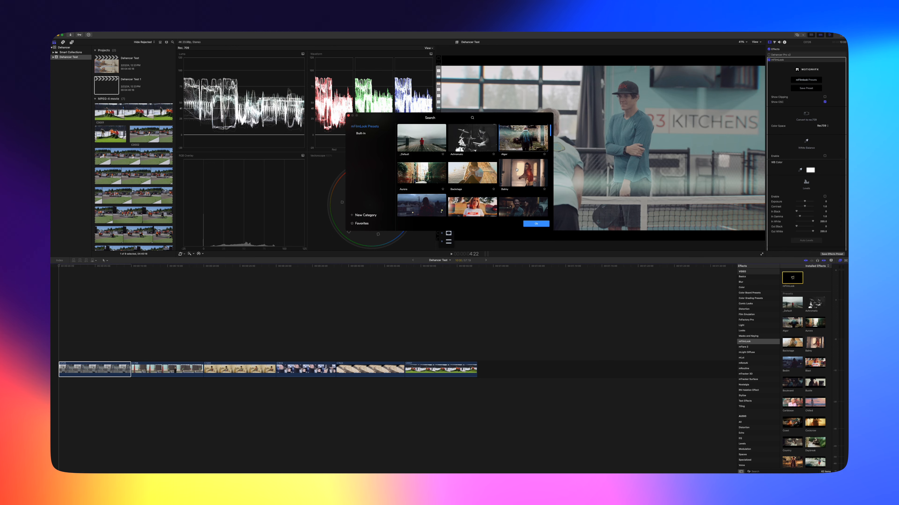
pyautogui.click(523, 173)
pyautogui.click(465, 176)
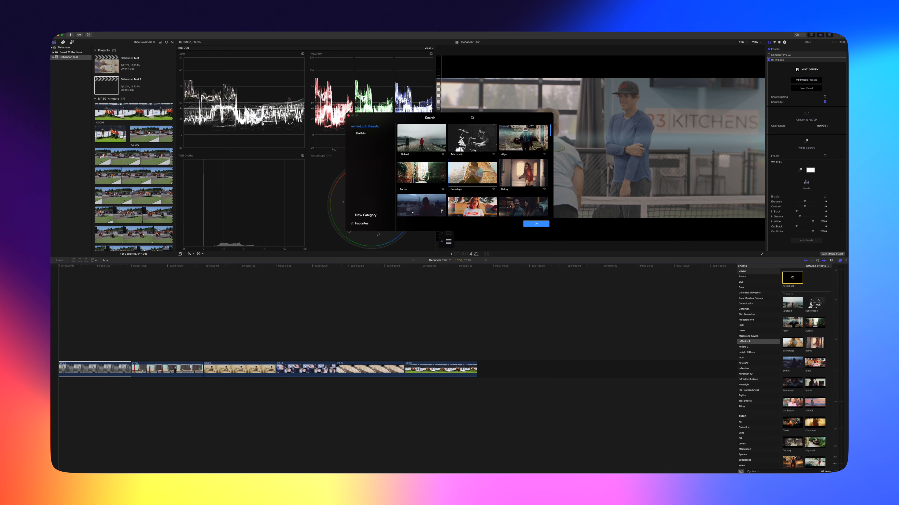
pyautogui.click(470, 210)
pyautogui.click(470, 209)
pyautogui.click(519, 208)
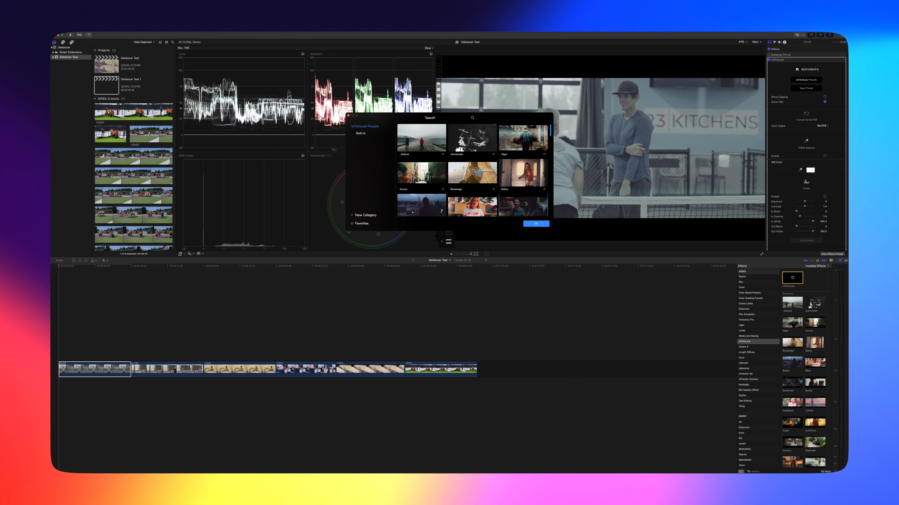
pyautogui.click(474, 171)
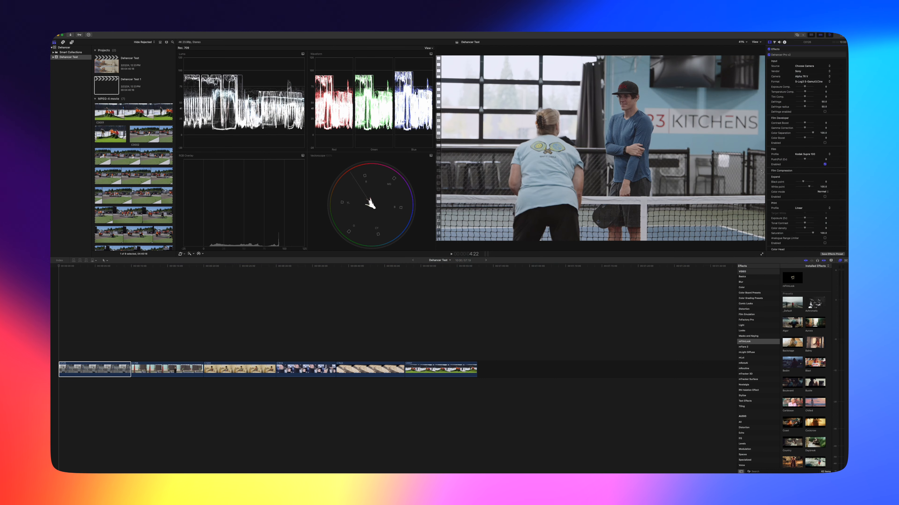
# Try Dehancer's Film Compression with adjusted impact, white point, tonal range and color density, and disable the section again.
pyautogui.click(839, 170)
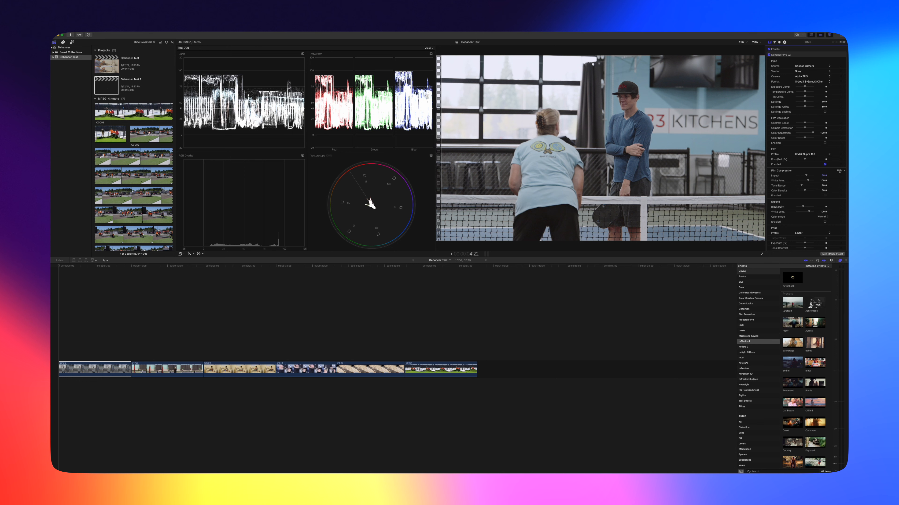
pyautogui.click(825, 195)
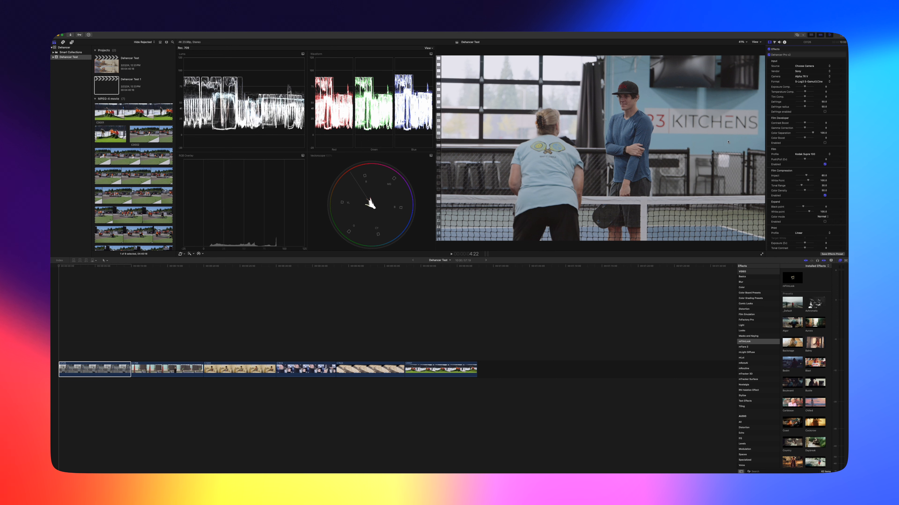
pyautogui.moveTo(806, 175); pyautogui.dragTo(812, 176)
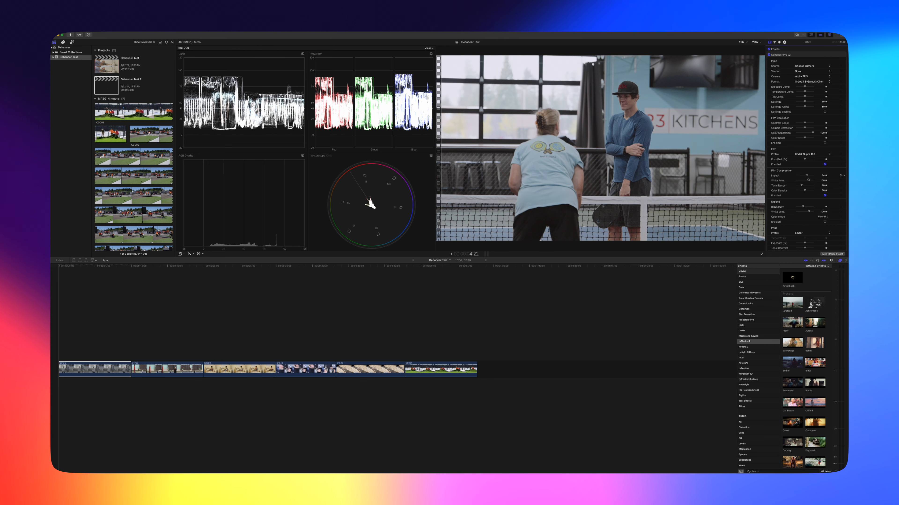
pyautogui.moveTo(822, 180); pyautogui.dragTo(806, 181)
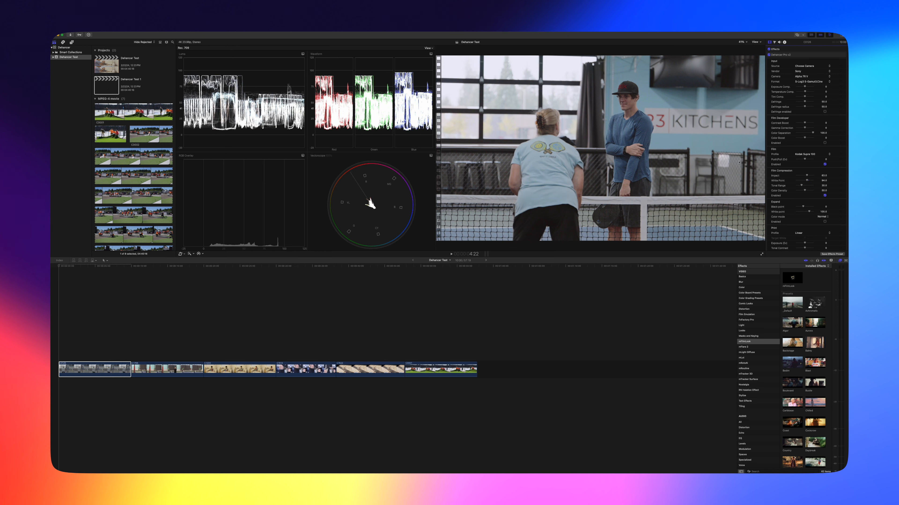
pyautogui.moveTo(807, 180)
pyautogui.mouseDown()
pyautogui.moveTo(799, 191)
pyautogui.moveTo(807, 191)
pyautogui.mouseUp()
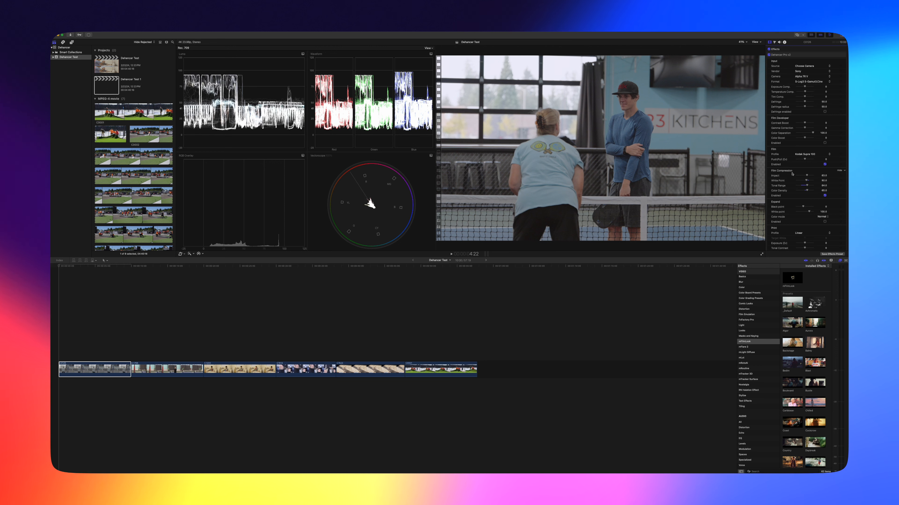
pyautogui.click(825, 195)
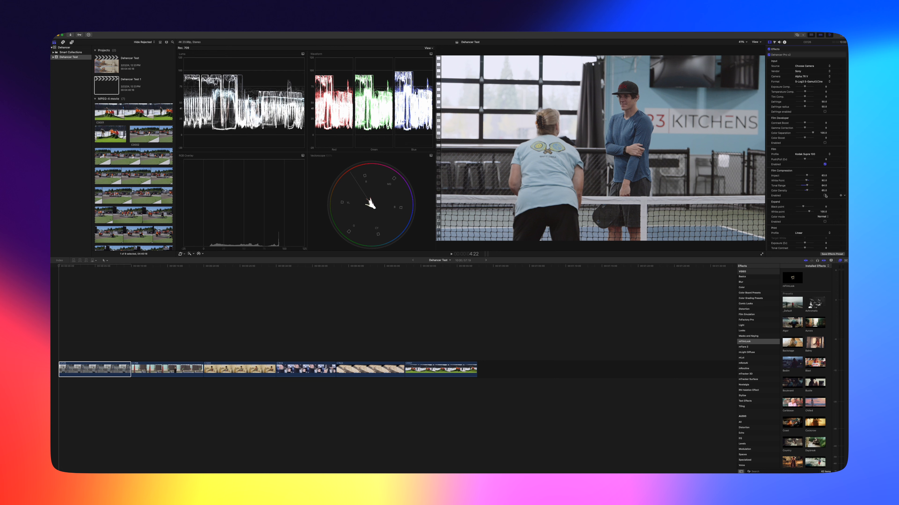
# Try changing the black point and white point of the Expand section, undoing each change, and leave Expand disabled.
pyautogui.click(825, 222)
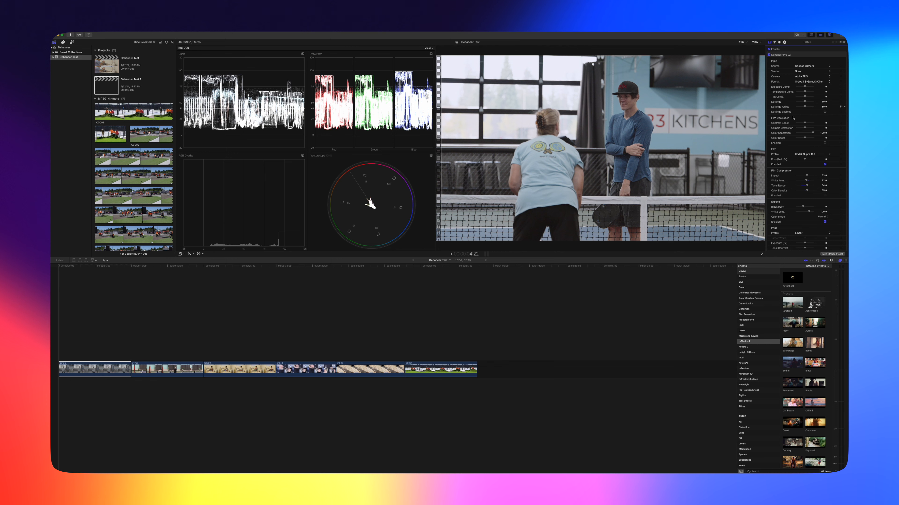
pyautogui.moveTo(802, 207); pyautogui.dragTo(800, 207)
pyautogui.press('super+z')
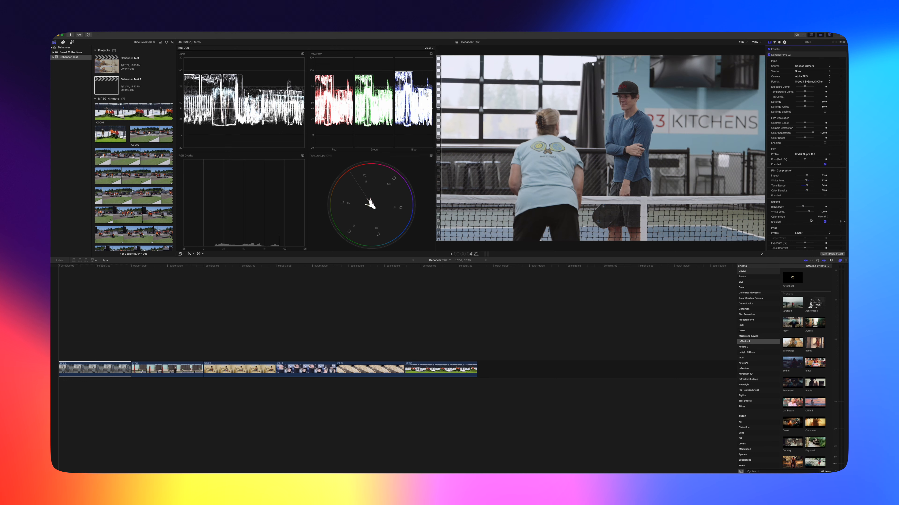
pyautogui.moveTo(809, 213); pyautogui.dragTo(805, 213)
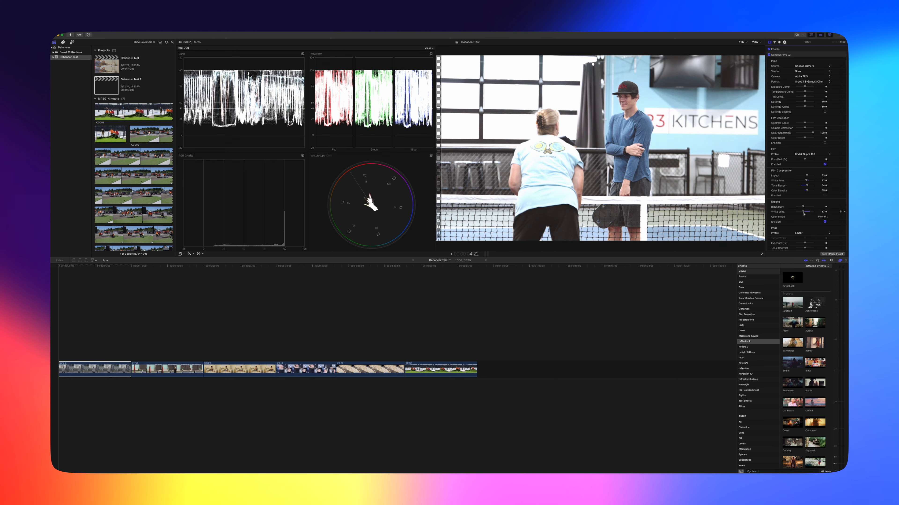
pyautogui.press('super+z')
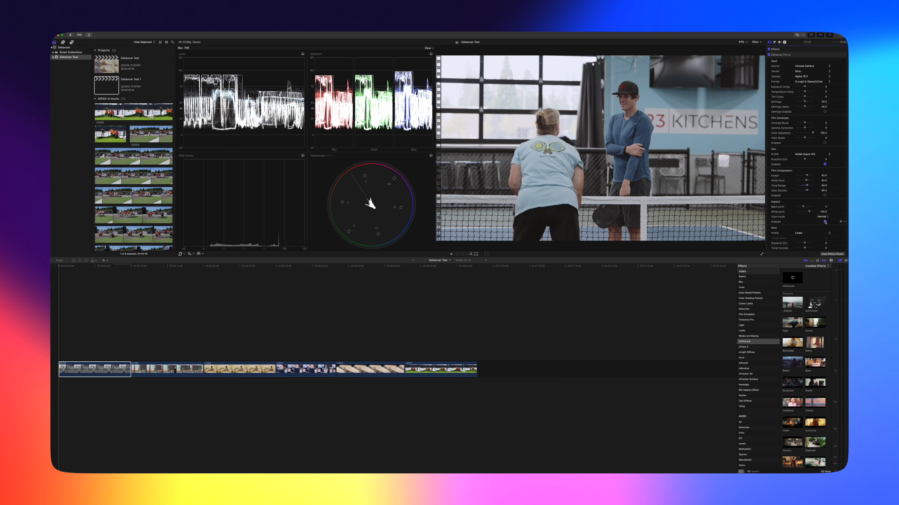
pyautogui.click(824, 222)
# Enable the Print section with the Kodak Endura Glossy Paper profile and adjust its exposure, tonal contrast, color density and saturation.
pyautogui.scroll(-5, 825, 222)
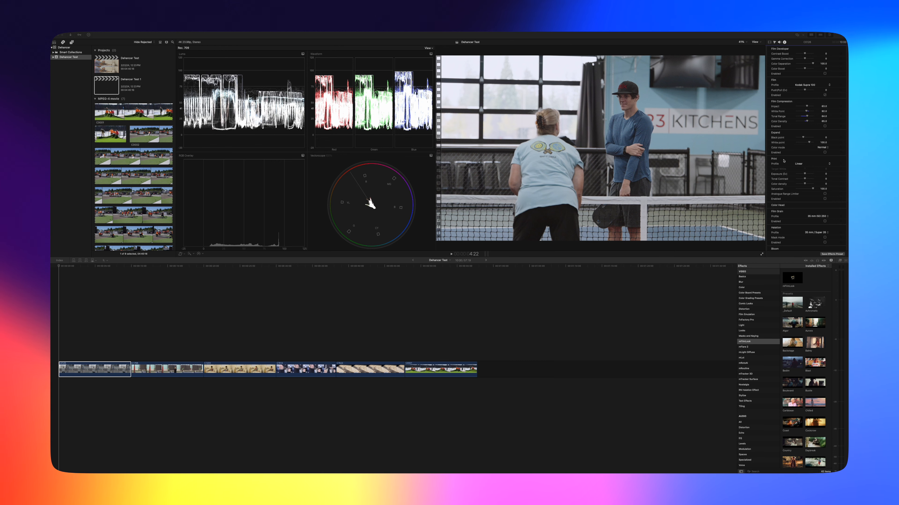
pyautogui.click(827, 201)
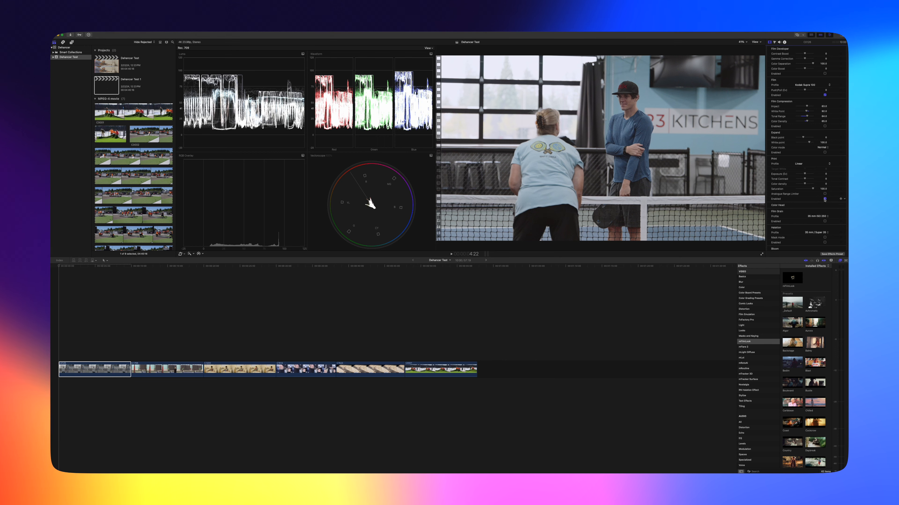
pyautogui.click(800, 164)
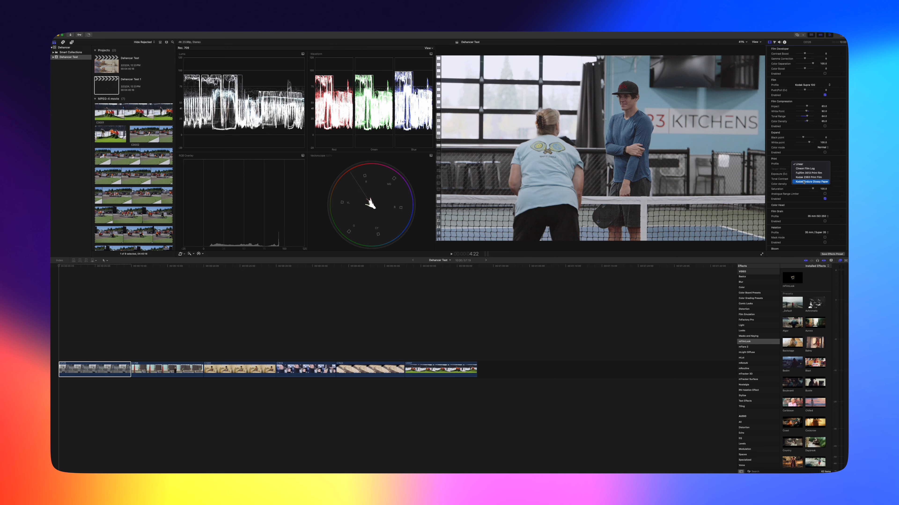
pyautogui.click(803, 182)
pyautogui.click(802, 165)
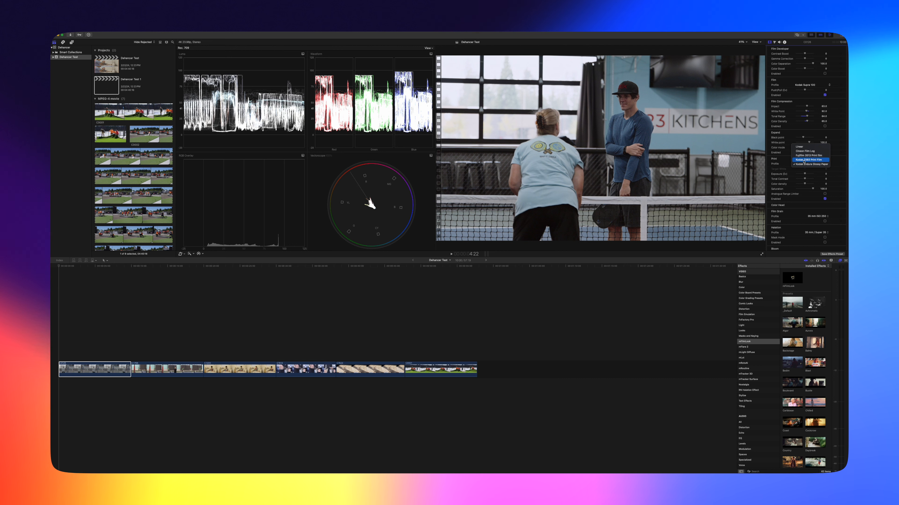
pyautogui.click(807, 174)
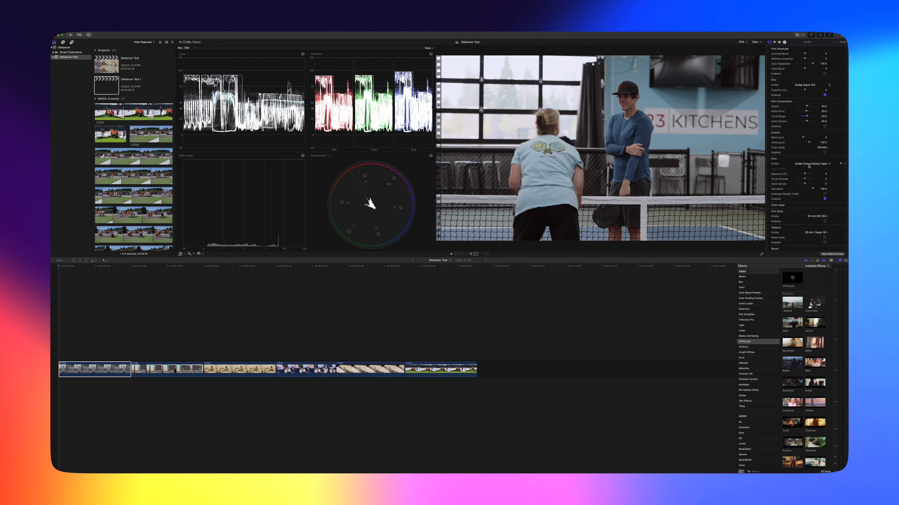
pyautogui.click(807, 174)
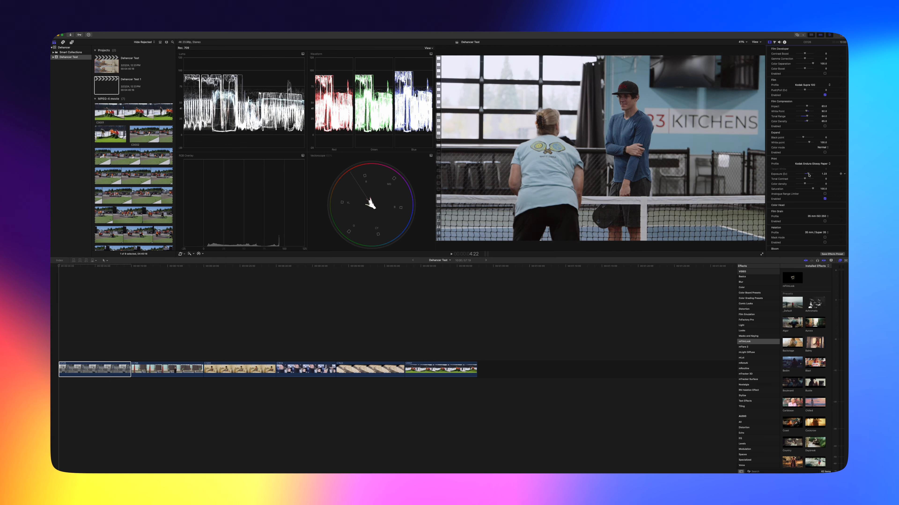
pyautogui.moveTo(806, 175); pyautogui.dragTo(820, 191)
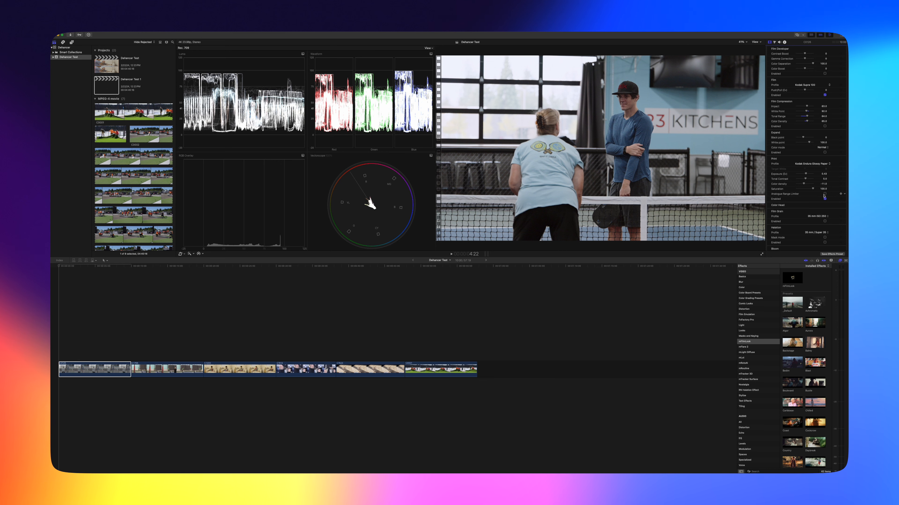
# Compare the image with the Analogue Range Limiter on and off, and disable the Print section.
pyautogui.click(825, 194)
pyautogui.click(824, 194)
pyautogui.click(825, 194)
pyautogui.click(825, 194)
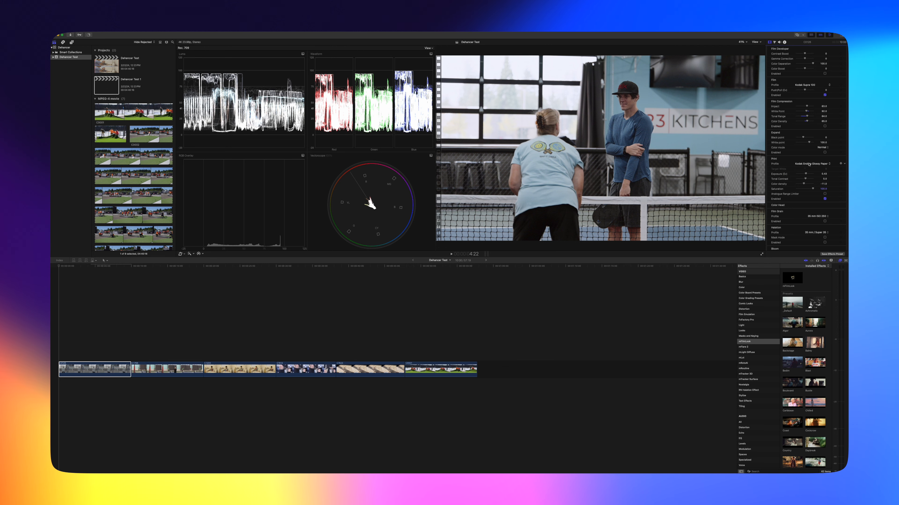
pyautogui.click(824, 200)
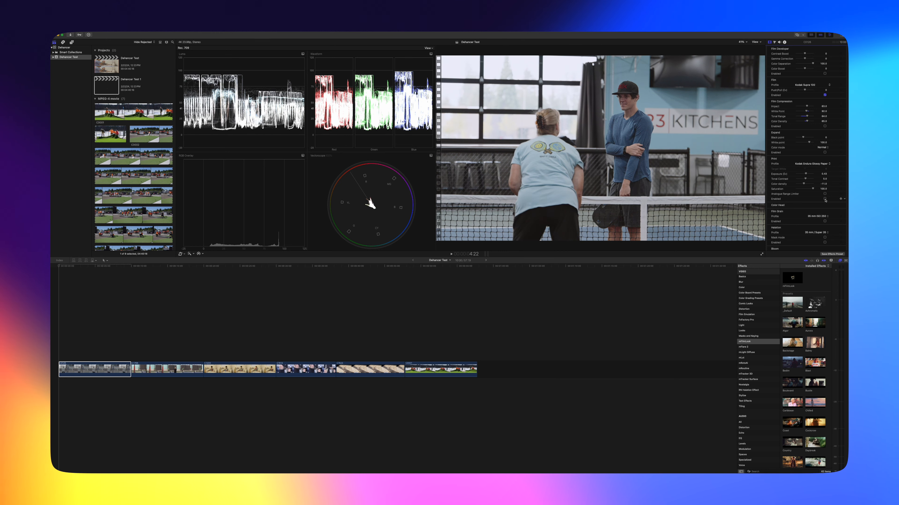
# Expand the enabled Color Head section and try its yellow-blue, magenta-green, cyan-red and shadows tone adjustments.
pyautogui.scroll(-4, 825, 200)
pyautogui.click(840, 134)
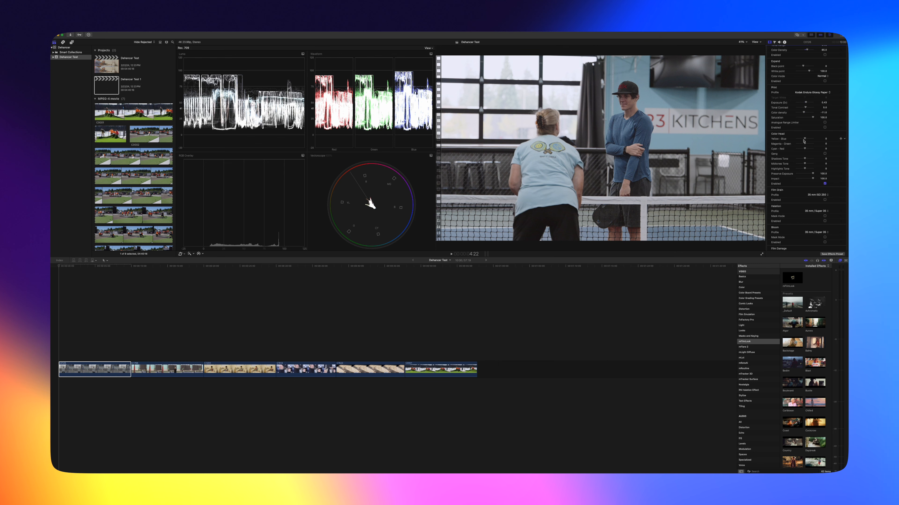
pyautogui.moveTo(805, 139); pyautogui.dragTo(805, 149)
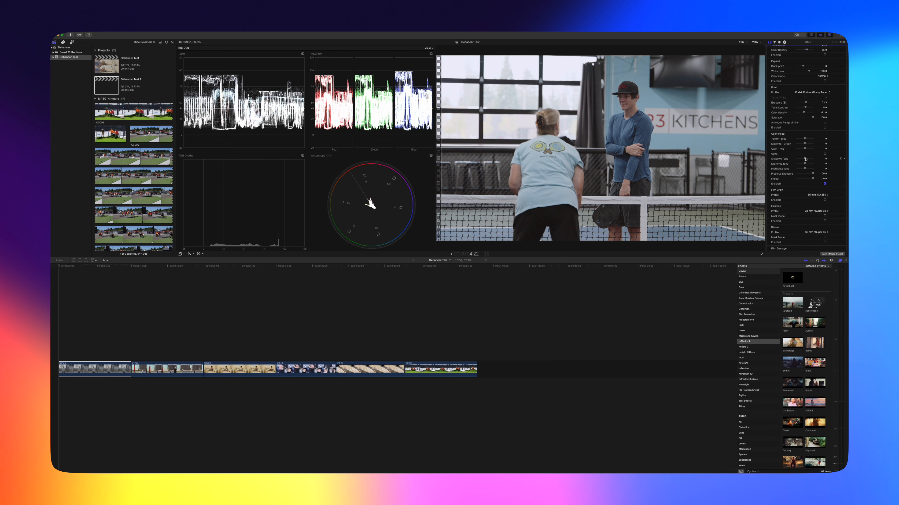
pyautogui.moveTo(805, 159); pyautogui.dragTo(797, 160)
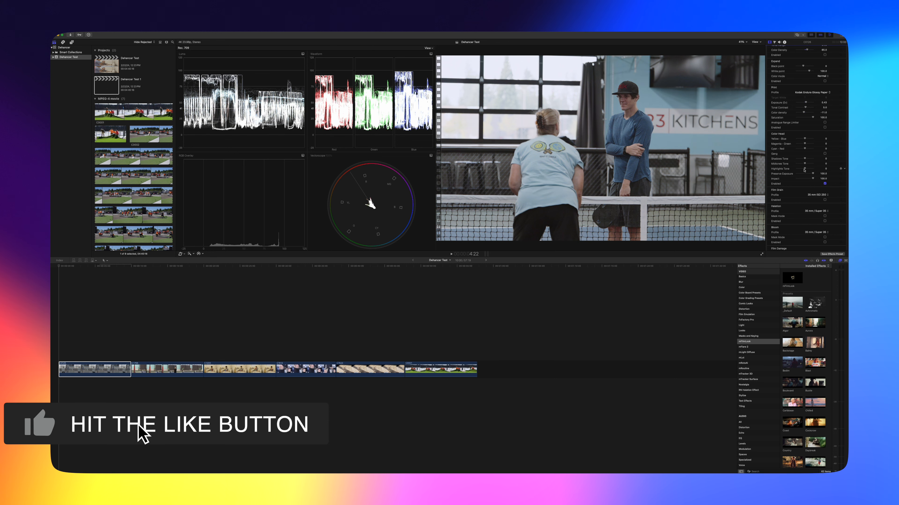
# Try warmer and cooler highlights tones, undo the last change, and disable the Color Head section.
pyautogui.moveTo(810, 169); pyautogui.dragTo(806, 170)
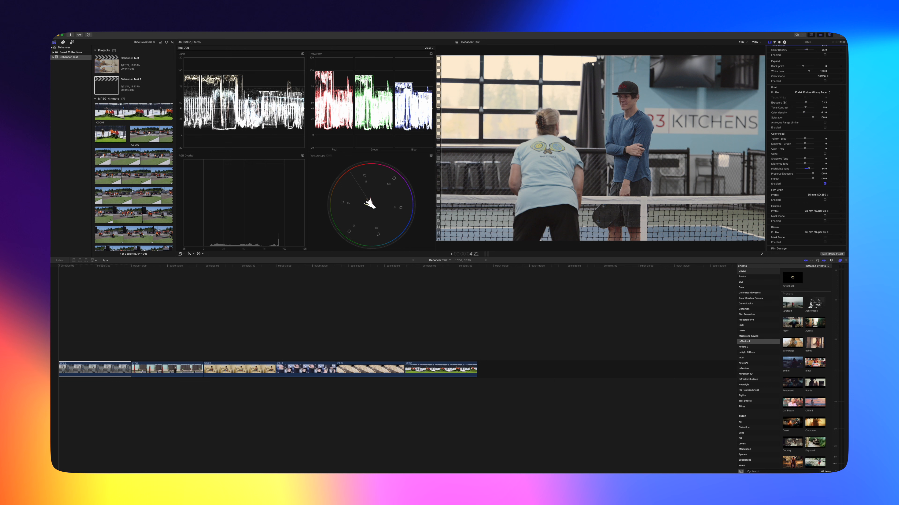
pyautogui.moveTo(809, 170); pyautogui.dragTo(803, 170)
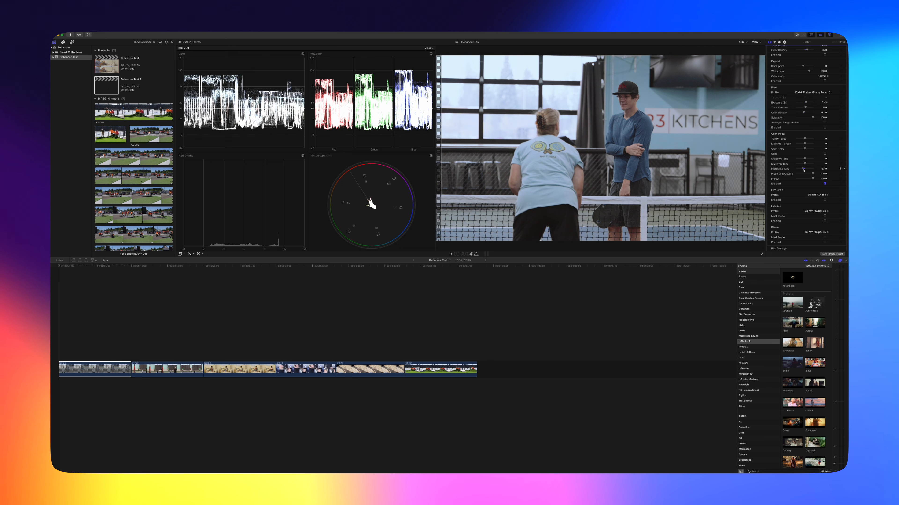
pyautogui.press('super+z')
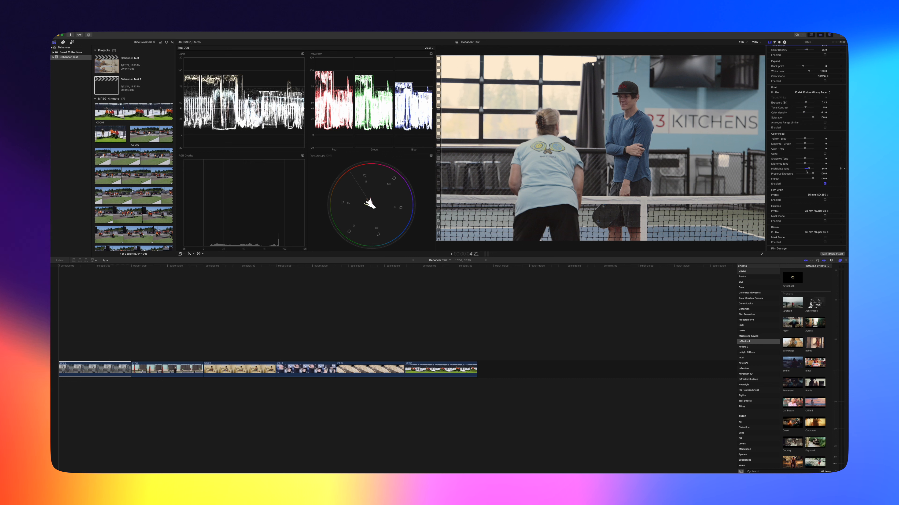
pyautogui.click(824, 184)
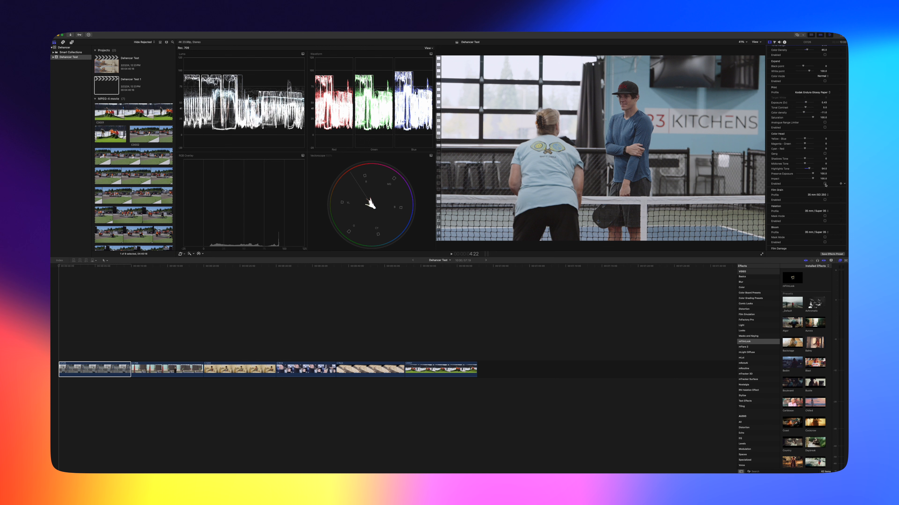
# Enable the Film Grain section and set its profile to 8 mm ISO 50.
pyautogui.scroll(-5, 825, 185)
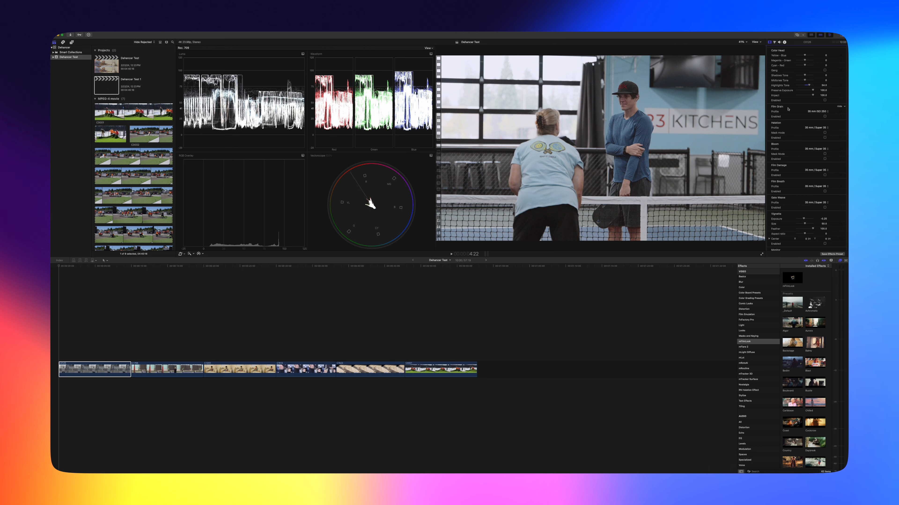
pyautogui.click(824, 116)
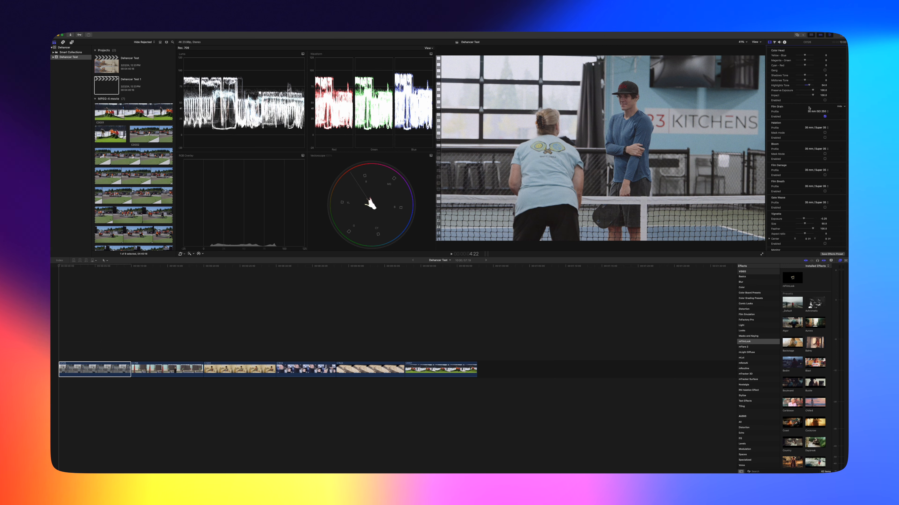
pyautogui.click(814, 112)
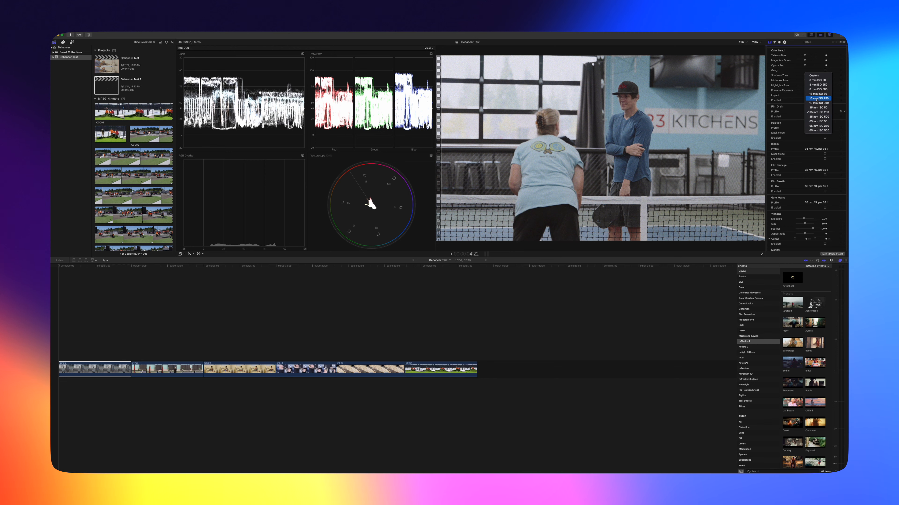
pyautogui.click(815, 80)
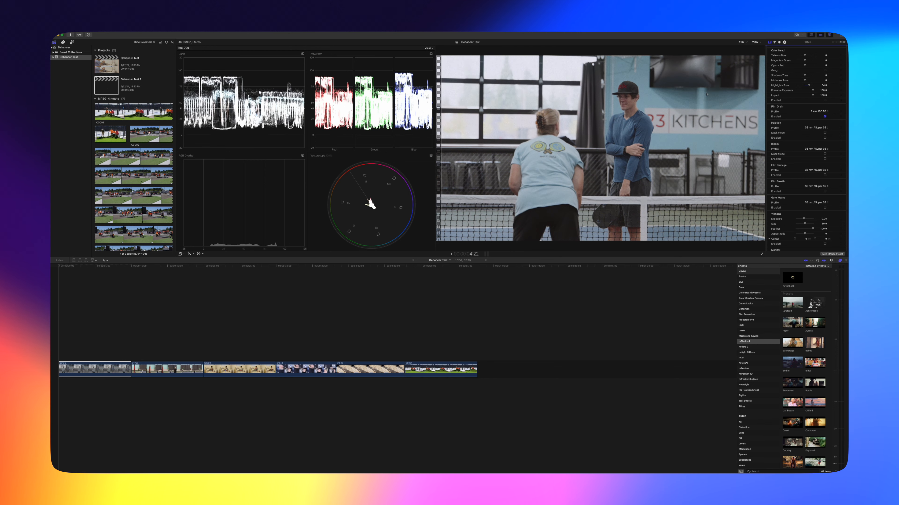
# Try the 65 mm ISO 500 film grain profile, and switch the profile to Custom to expose its individual grain settings.
pyautogui.click(813, 114)
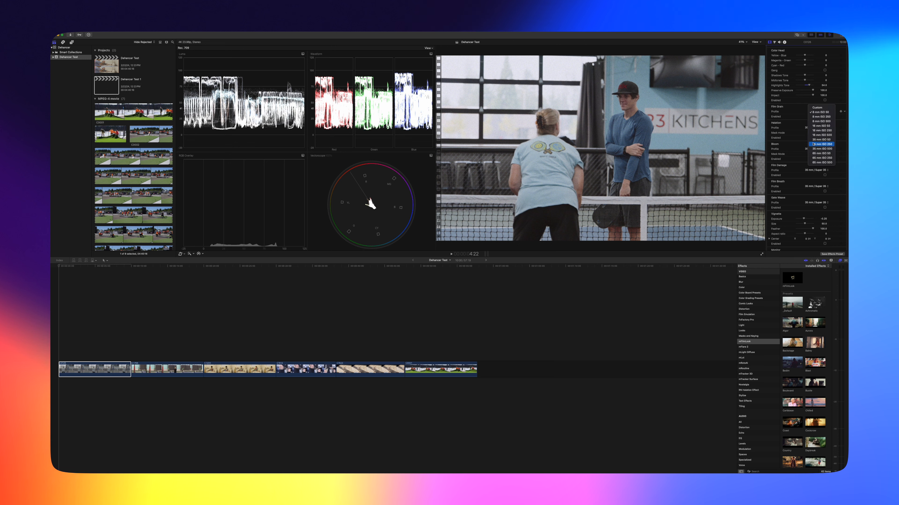
pyautogui.click(821, 163)
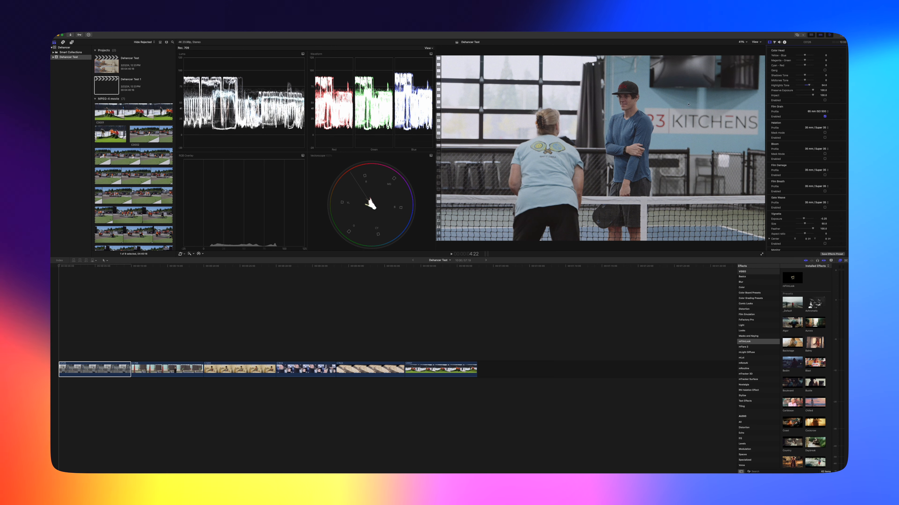
pyautogui.click(808, 112)
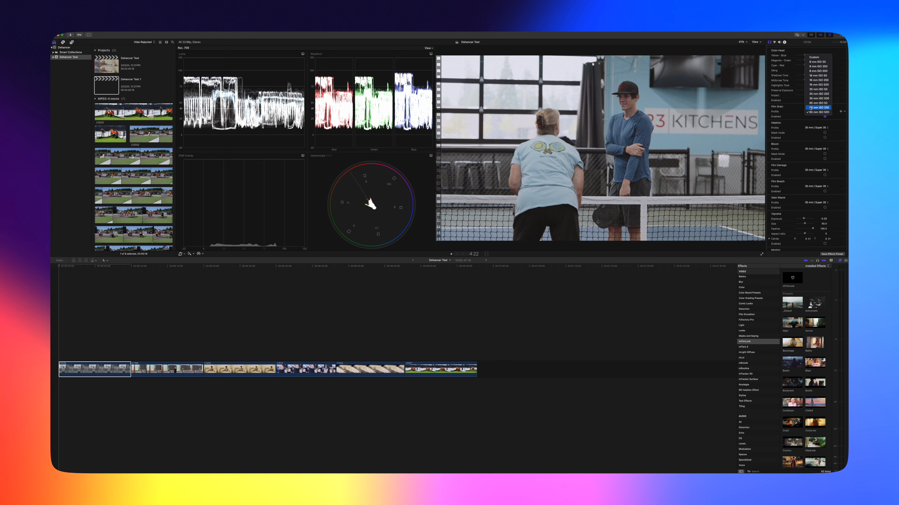
pyautogui.click(814, 59)
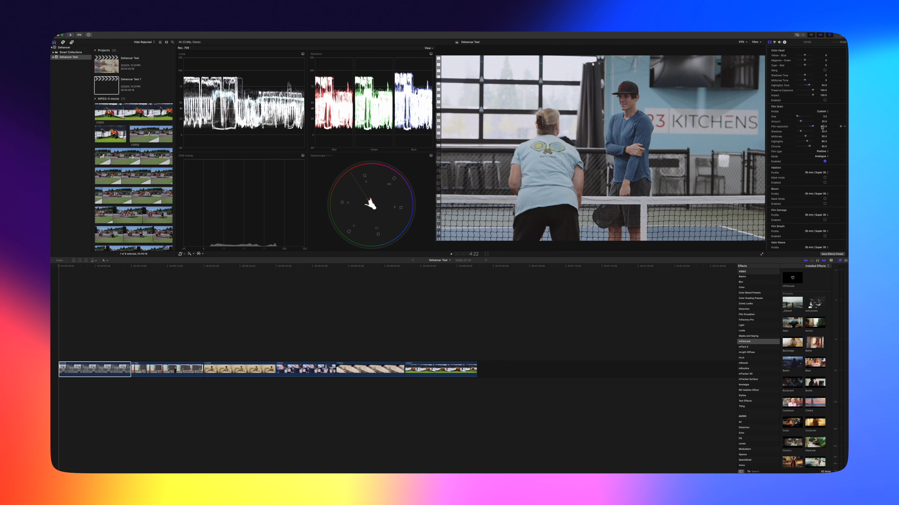
# Compare the custom grain's Film resolution repeatedly at its lowest and highest settings, viewing the image at 100%.
pyautogui.click(741, 42)
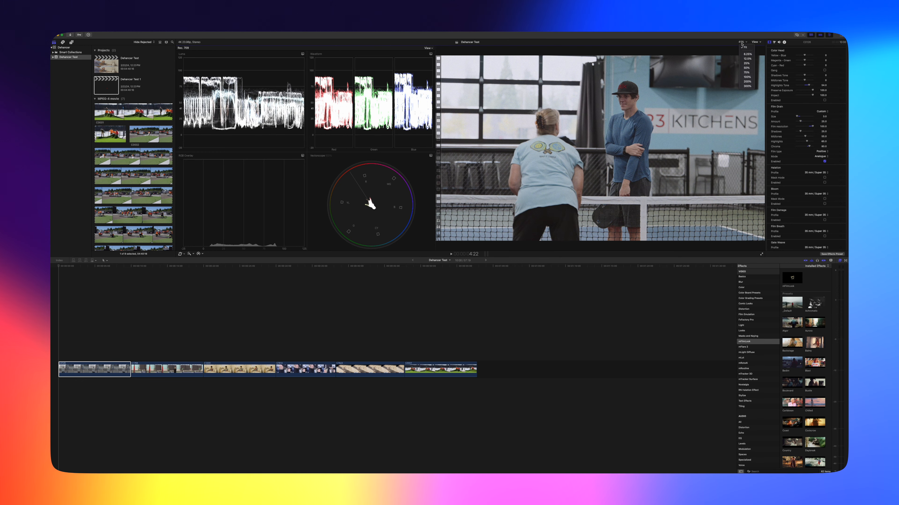
pyautogui.click(746, 77)
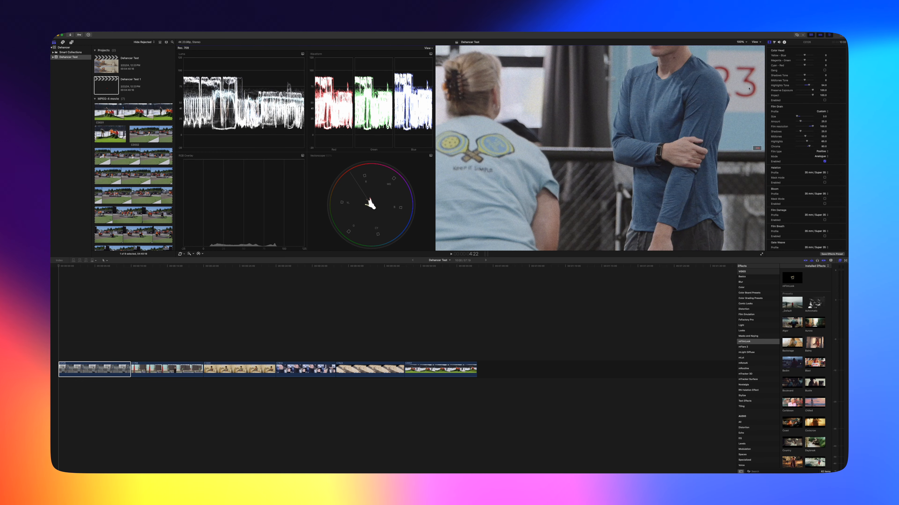
pyautogui.moveTo(758, 147); pyautogui.dragTo(756, 147)
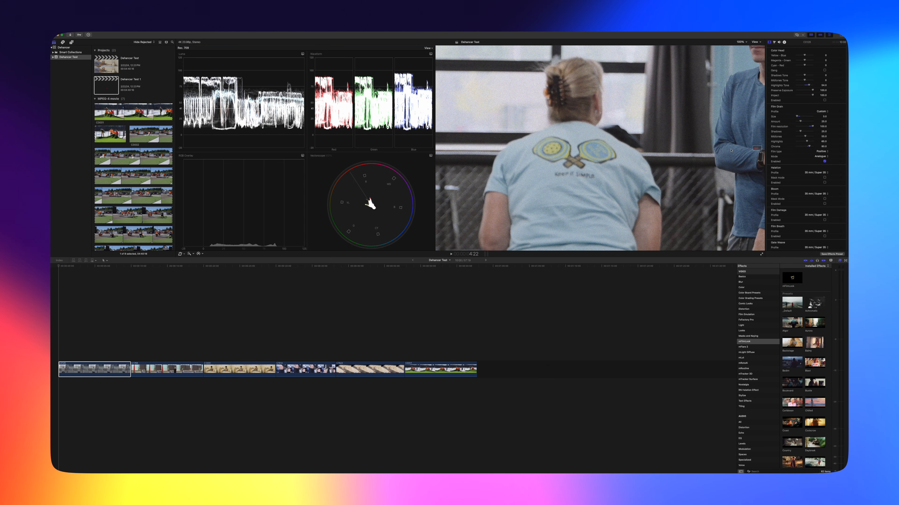
pyautogui.moveTo(813, 127); pyautogui.dragTo(791, 128)
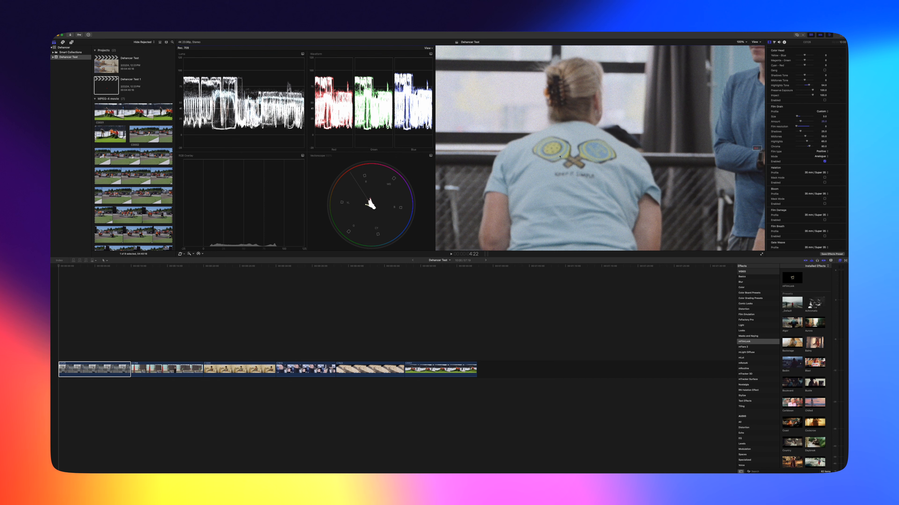
pyautogui.moveTo(796, 126); pyautogui.dragTo(813, 126)
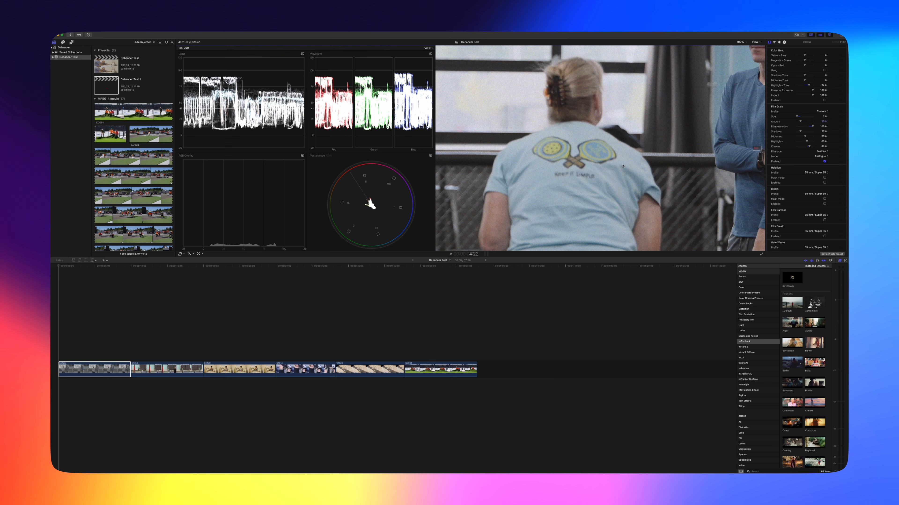
pyautogui.moveTo(813, 127); pyautogui.dragTo(796, 127)
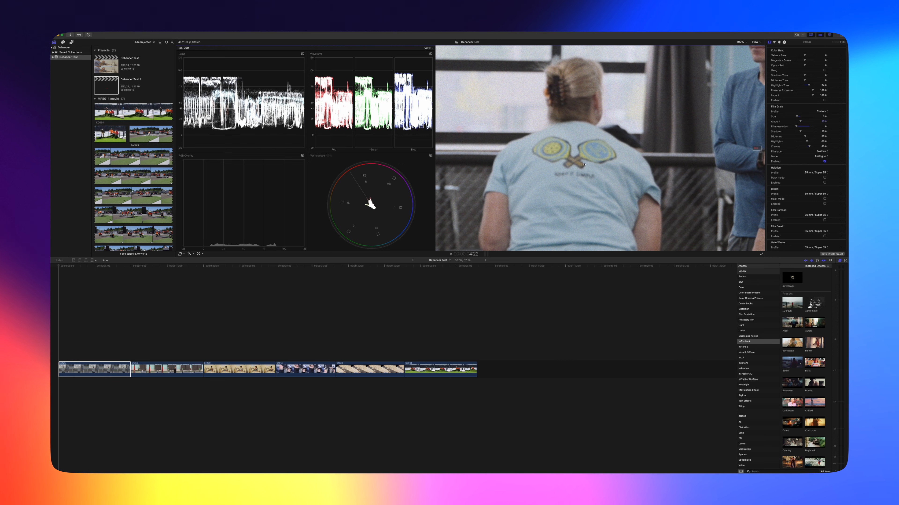
pyautogui.moveTo(798, 127); pyautogui.dragTo(826, 129)
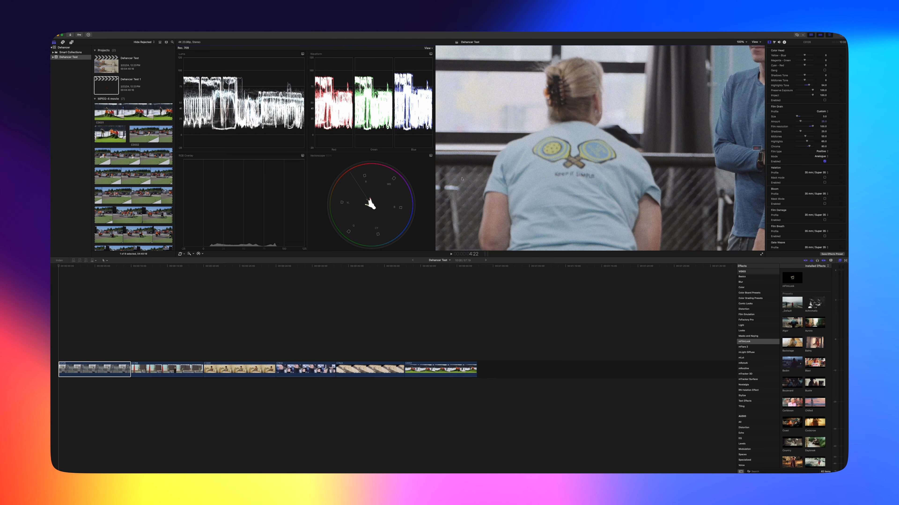
pyautogui.moveTo(813, 127); pyautogui.dragTo(796, 127)
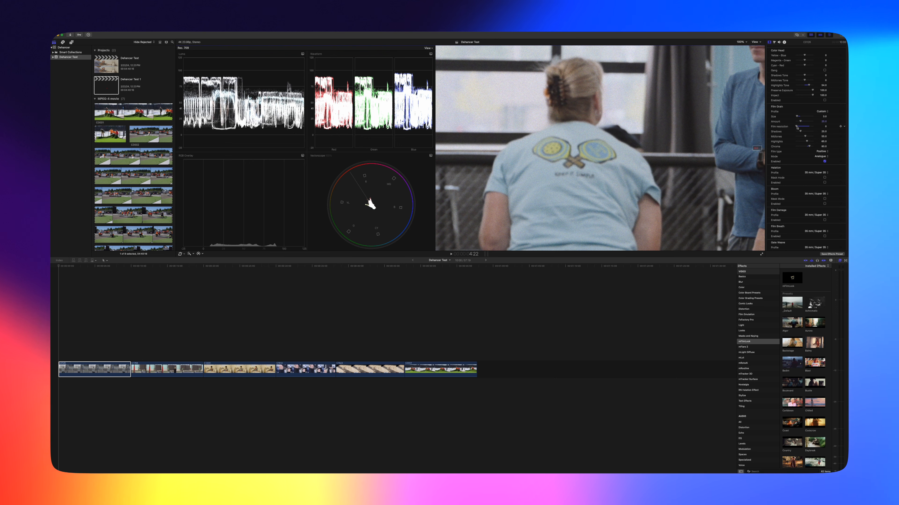
pyautogui.moveTo(797, 127); pyautogui.dragTo(833, 129)
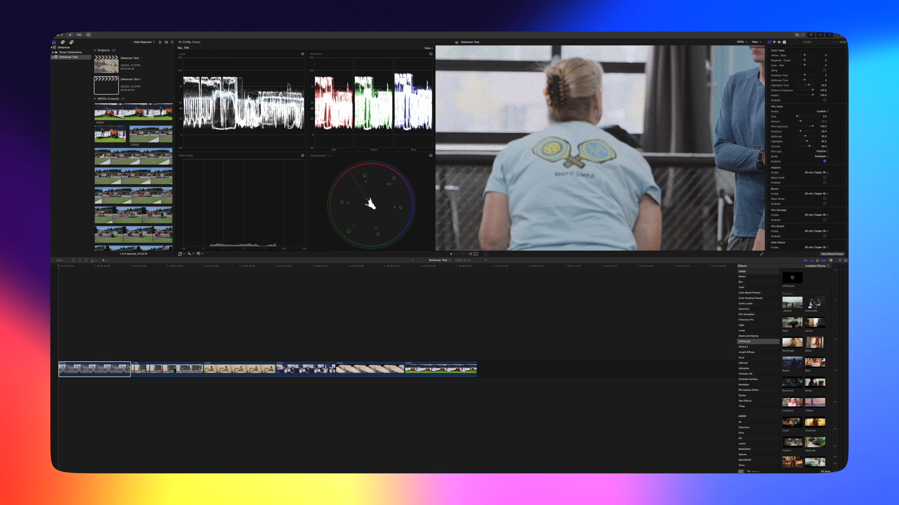
pyautogui.moveTo(813, 126); pyautogui.dragTo(796, 126)
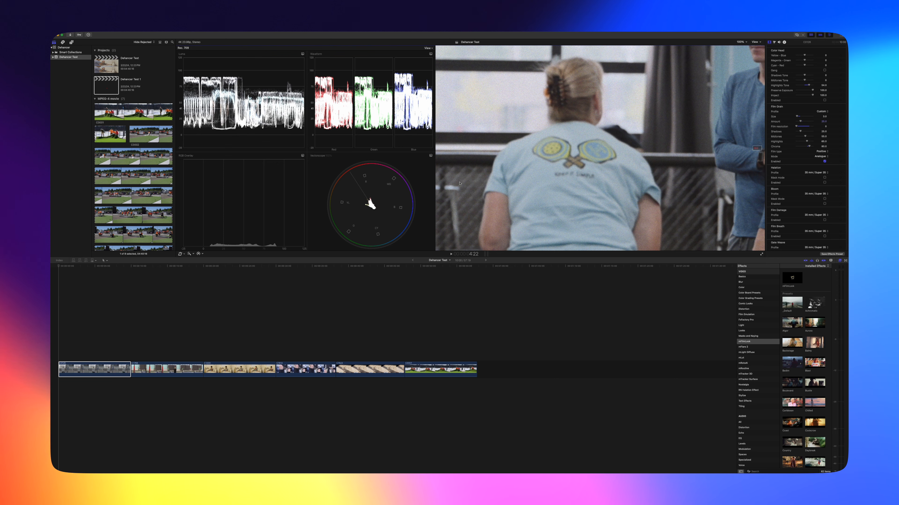
# Set the Film Grain profile to 35 mm ISO 250 and enable the Halation section.
pyautogui.click(822, 111)
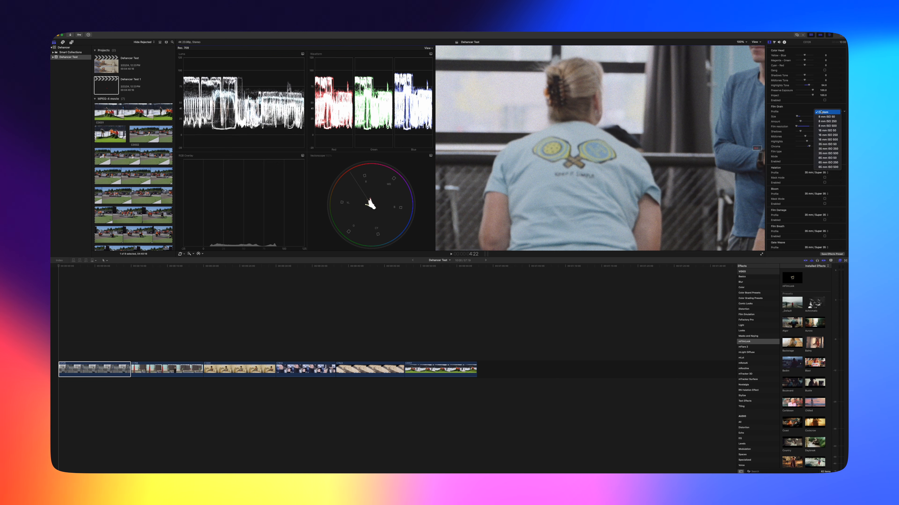
pyautogui.click(821, 148)
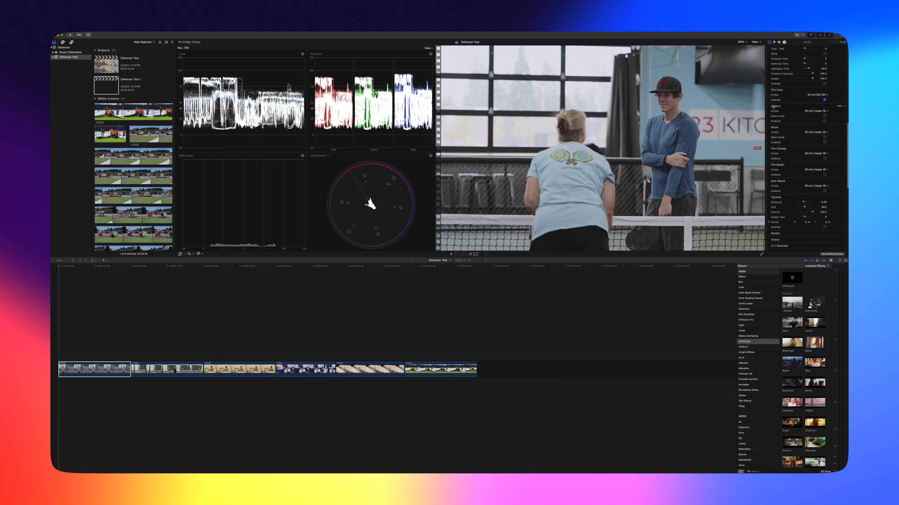
pyautogui.click(824, 121)
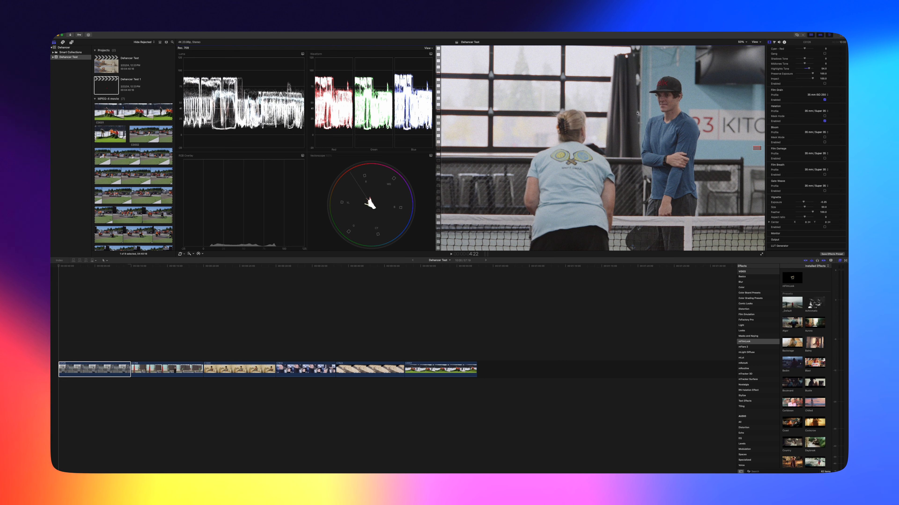
# Compare the image with Halation off and on at 100% view, and fit the whole frame in the viewer.
pyautogui.click(743, 42)
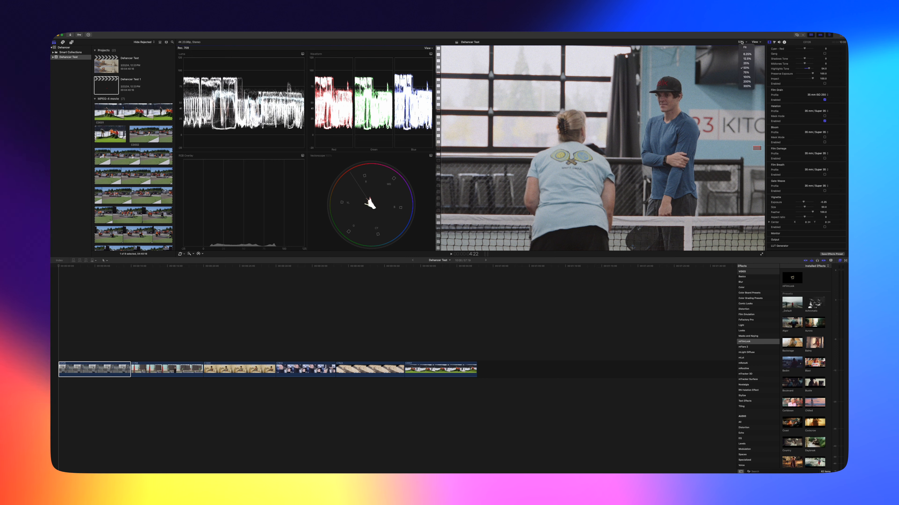
pyautogui.click(746, 76)
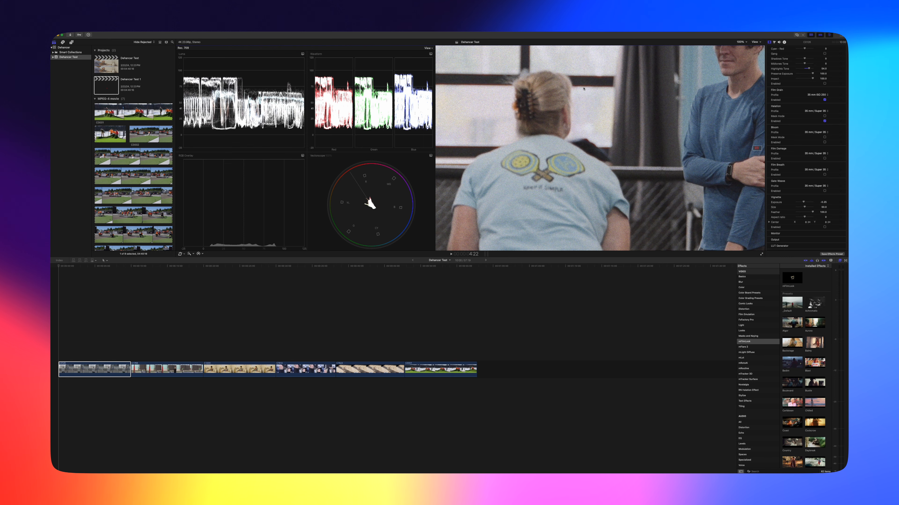
pyautogui.click(825, 121)
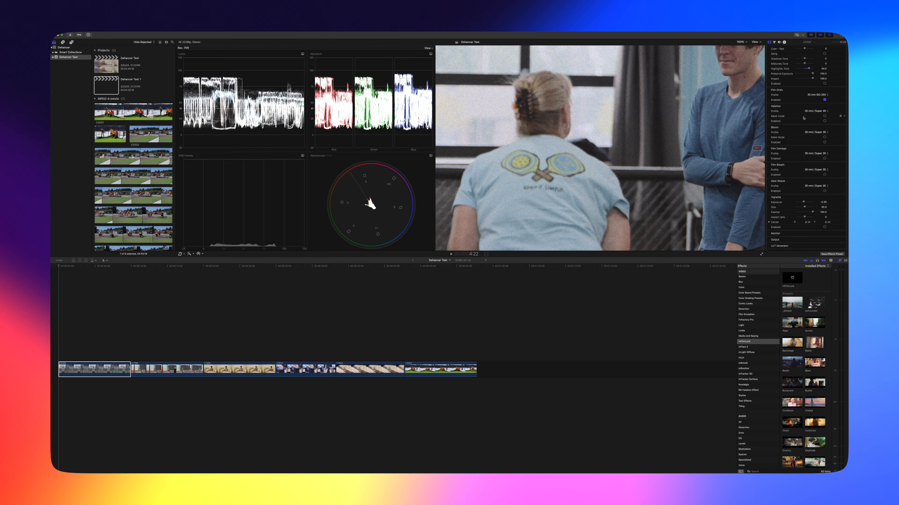
pyautogui.click(825, 121)
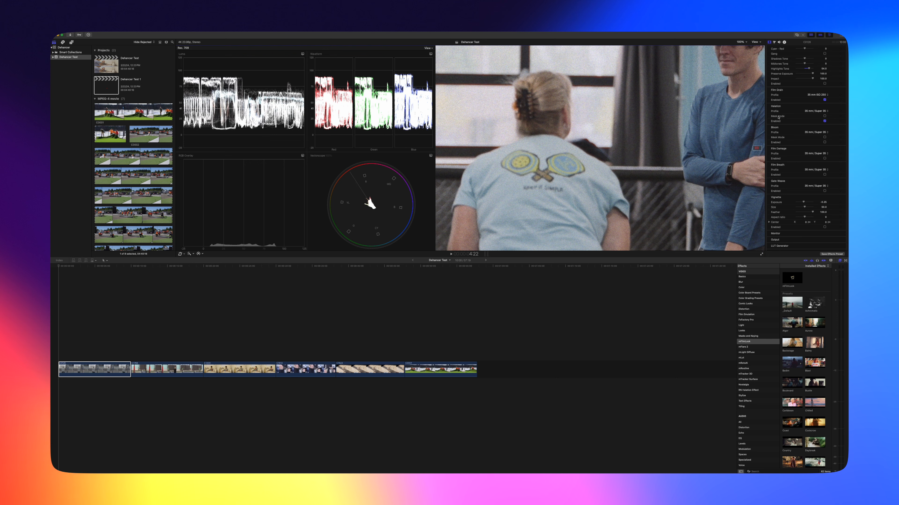
pyautogui.click(741, 42)
pyautogui.click(743, 49)
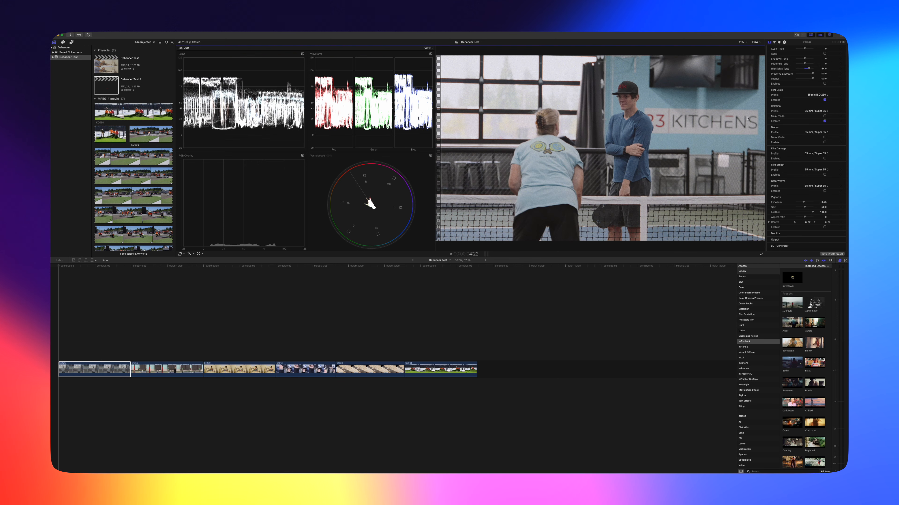
# Enable the Bloom section and compare the image repeatedly with Bloom off and on, leaving it enabled.
pyautogui.click(825, 143)
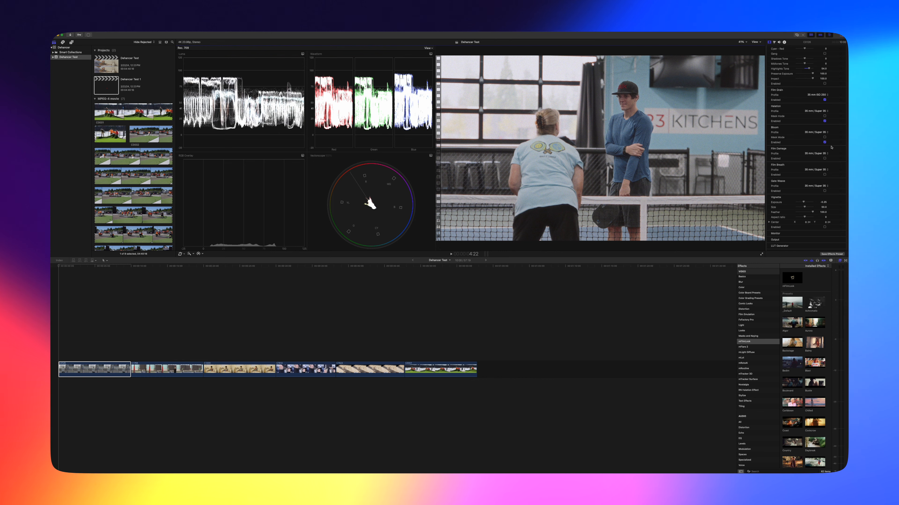
pyautogui.click(824, 143)
pyautogui.click(824, 142)
pyautogui.click(825, 142)
pyautogui.click(825, 142)
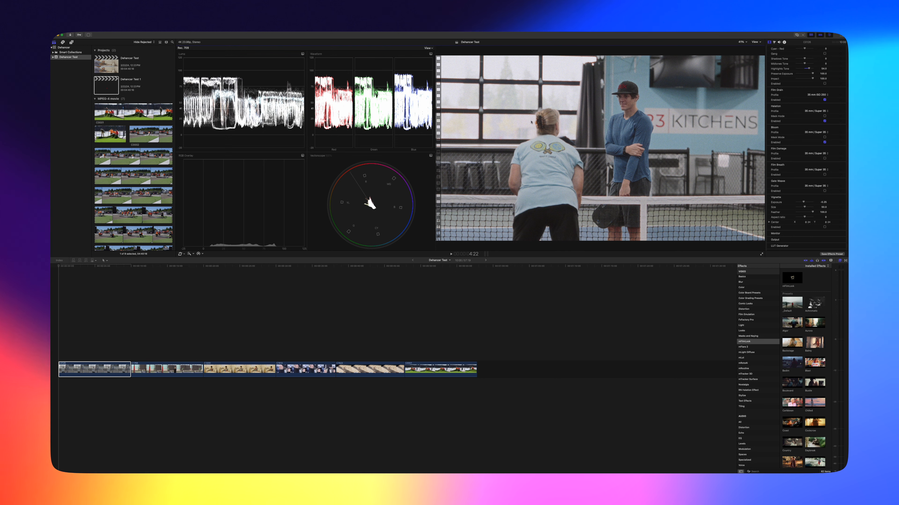
pyautogui.click(824, 142)
pyautogui.click(825, 143)
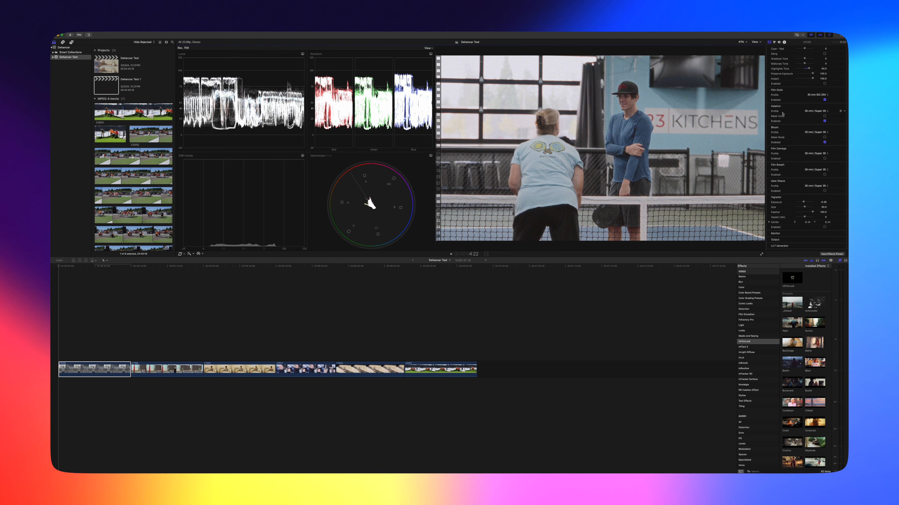
# Preview the Bloom and Halation masks in Mask Mode, and turn both mask views off.
pyautogui.click(824, 138)
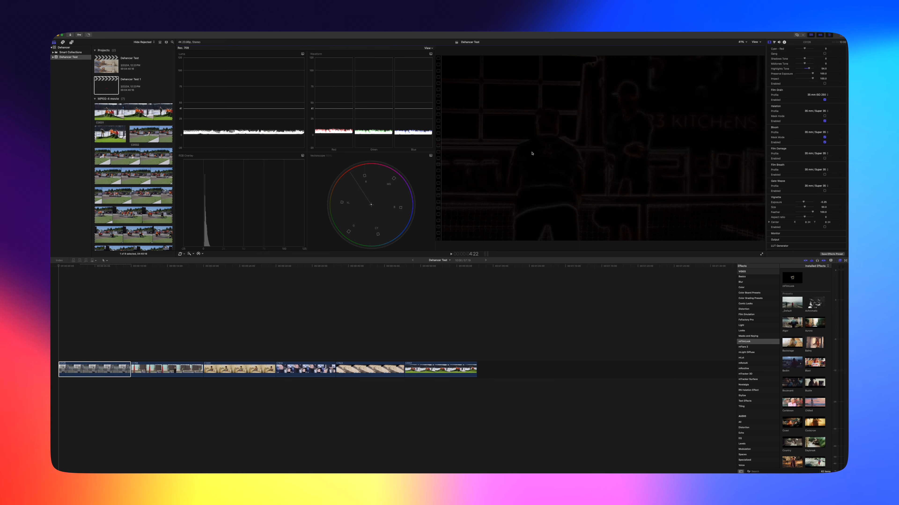
pyautogui.click(824, 116)
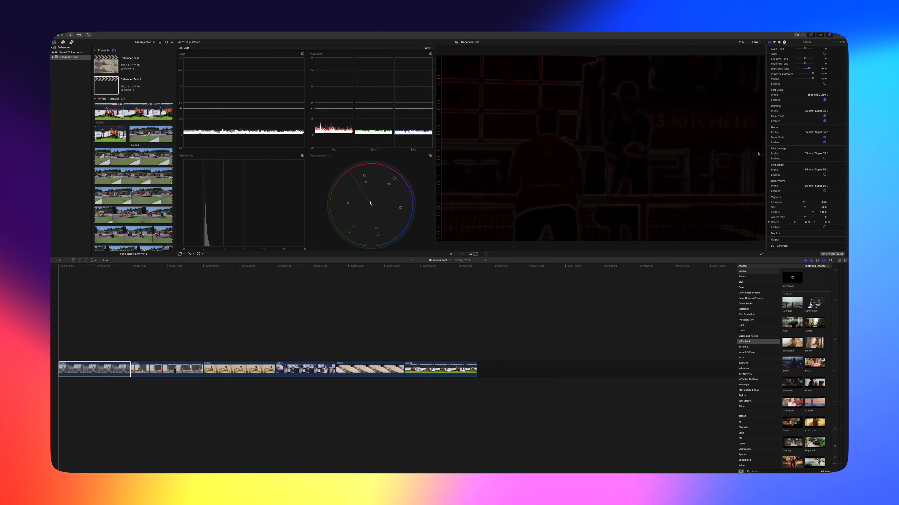
pyautogui.click(825, 116)
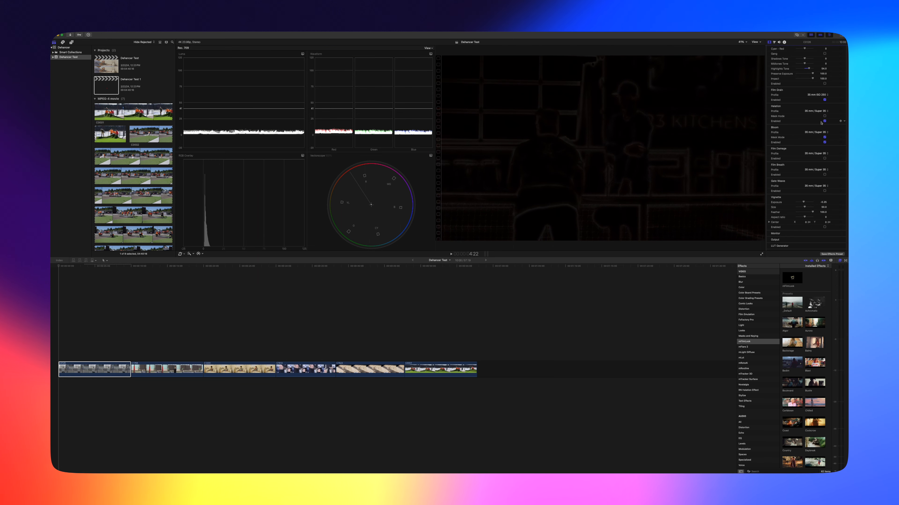
pyautogui.click(825, 138)
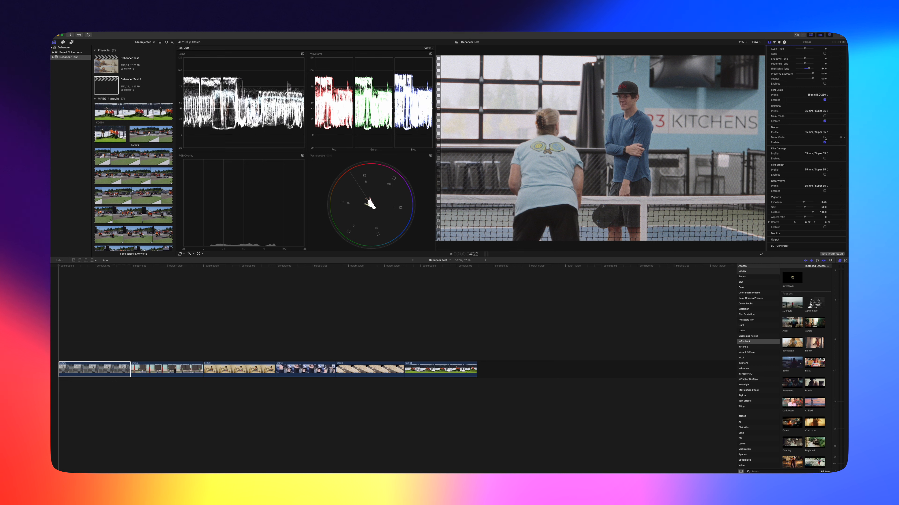
# Enable Film Damage with the 8 mm / Super 8 profile, compare it off and on, and play the clip to preview it.
pyautogui.scroll(-1, 825, 138)
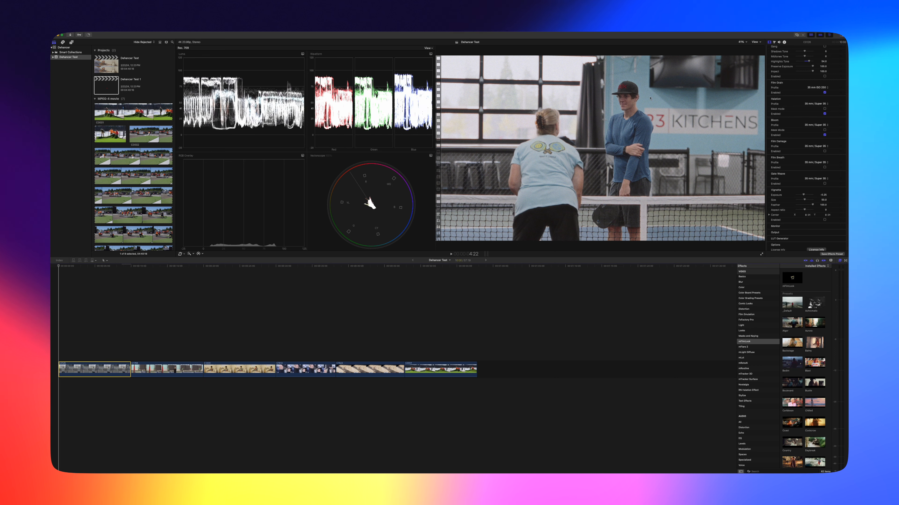
pyautogui.click(824, 152)
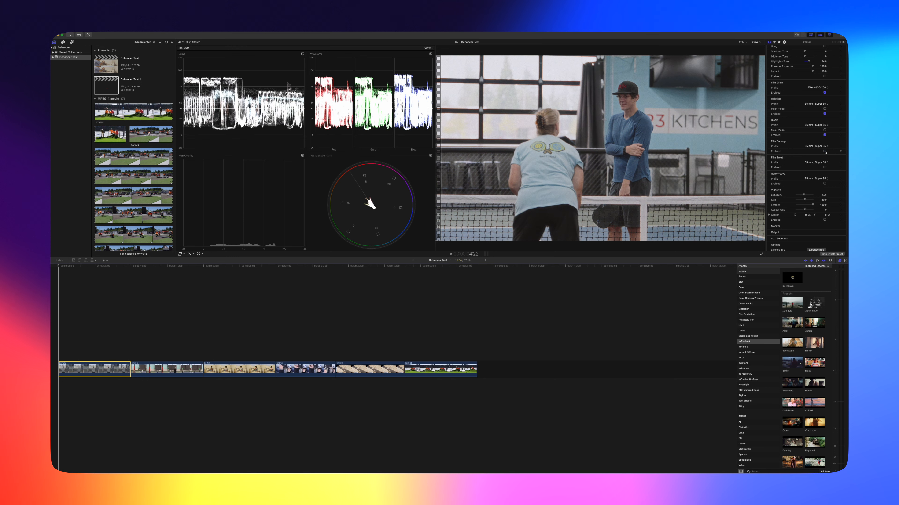
pyautogui.click(819, 146)
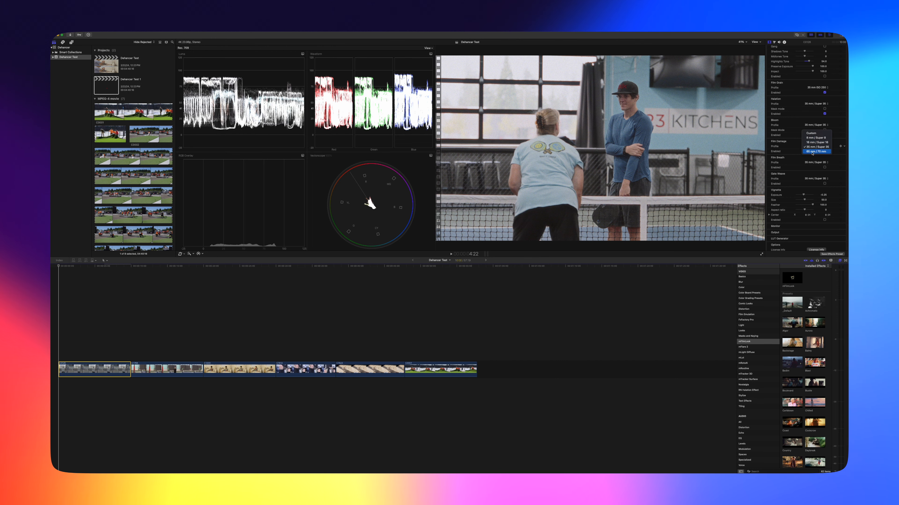
pyautogui.click(814, 138)
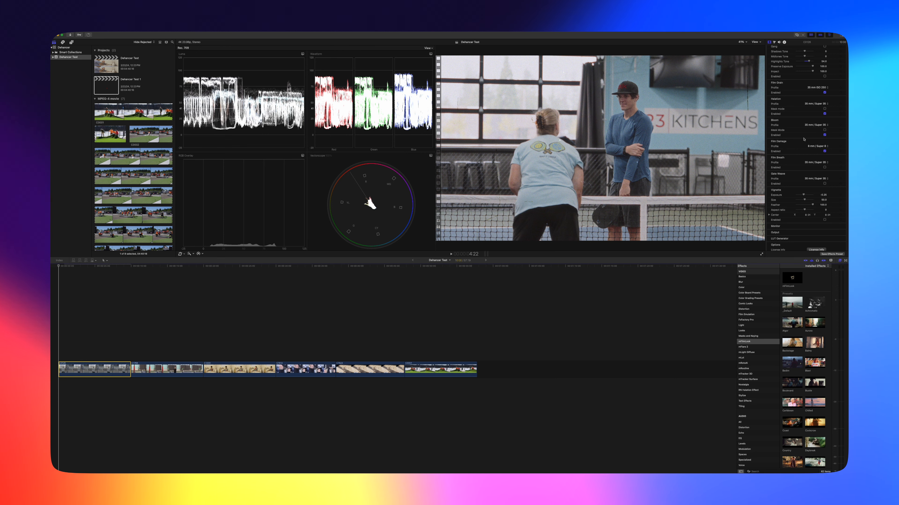
pyautogui.click(824, 151)
pyautogui.click(824, 152)
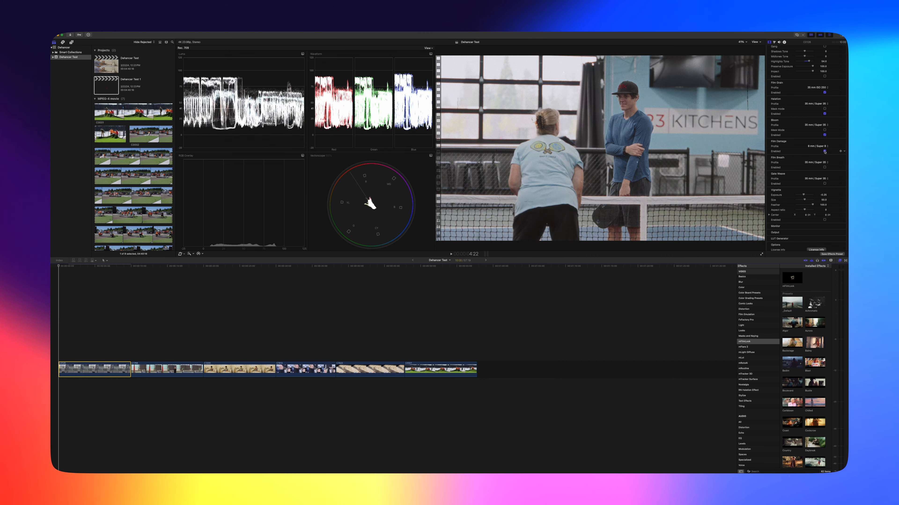
pyautogui.press('space')
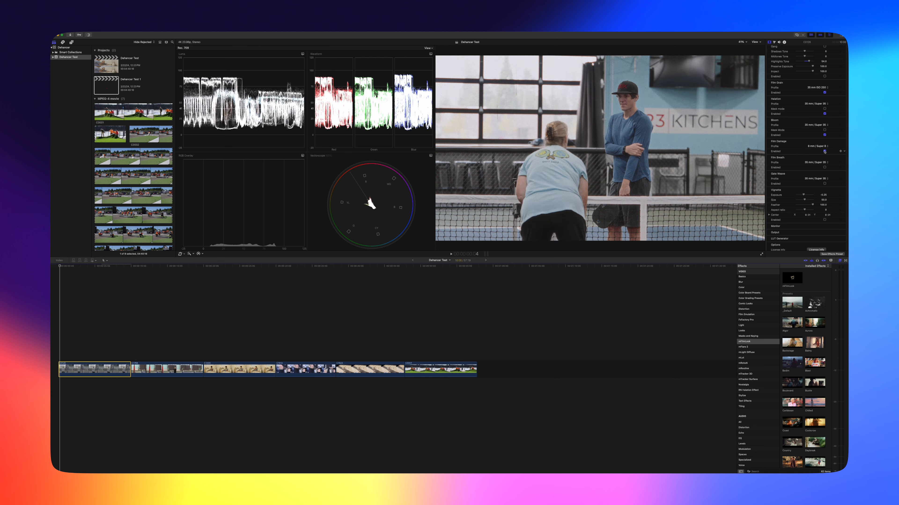
# Step back to the start of the clip and set the Film Damage profile to 35 mm / Super 35.
pyautogui.press('Left')
pyautogui.press('Left')
pyautogui.press('Left')
pyautogui.press('Left')
pyautogui.press('Left')
pyautogui.press('Left')
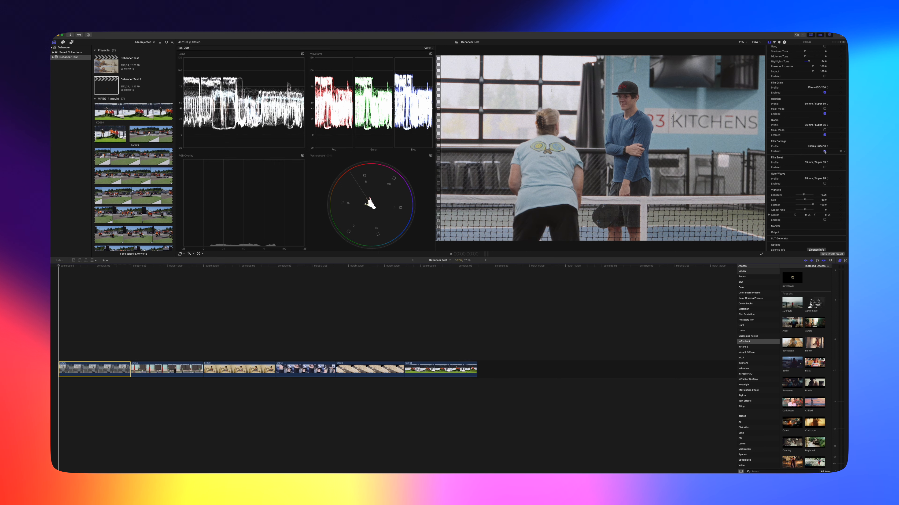
pyautogui.click(811, 148)
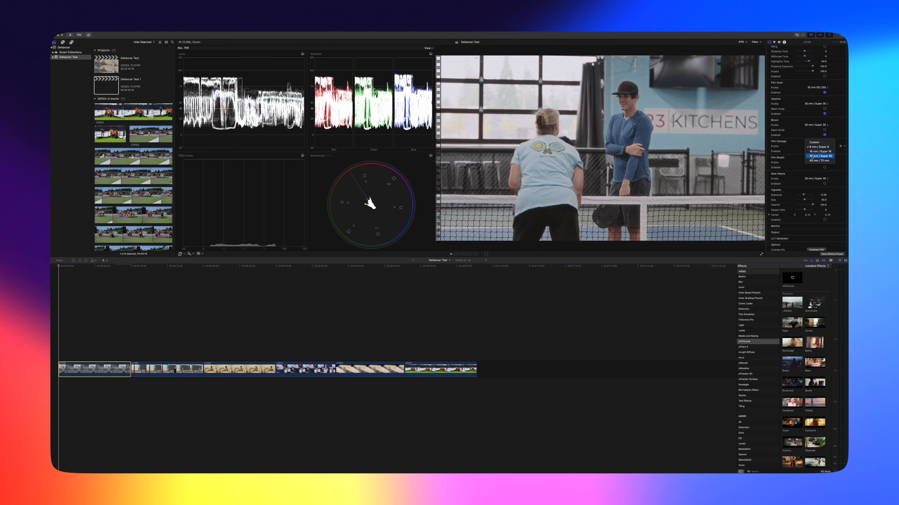
pyautogui.click(811, 156)
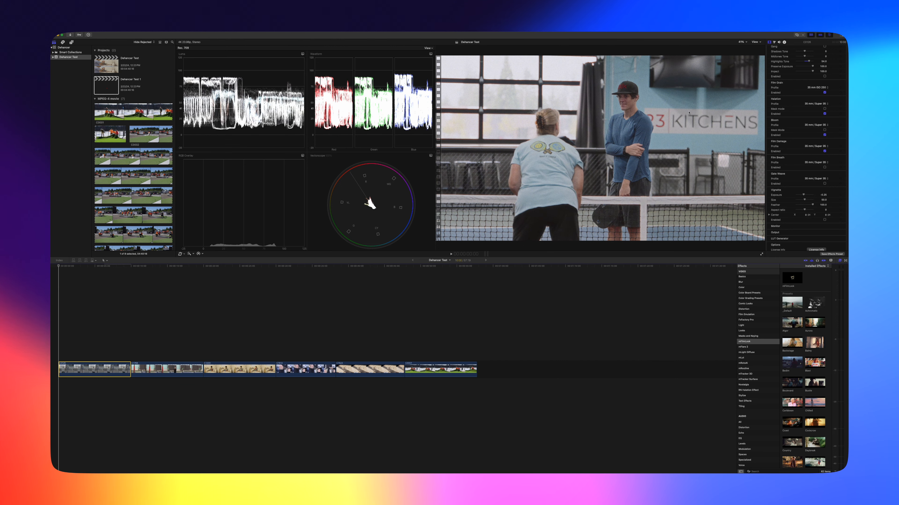
# Step frame by frame through the beginning of the clip to examine the 35 mm film damage in the image.
pyautogui.press('Right')
pyautogui.press('Right')
pyautogui.press('Right')
pyautogui.press('Right')
pyautogui.press('Right')
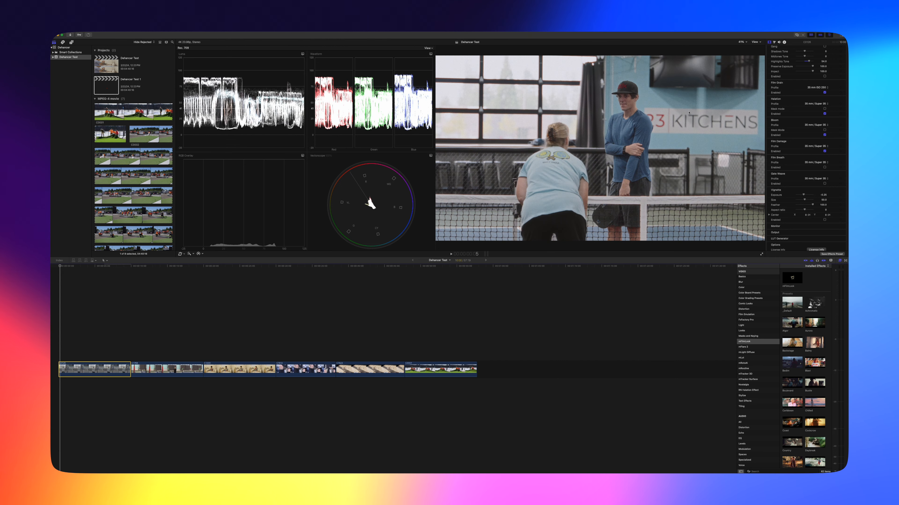
pyautogui.press('Right')
pyautogui.press('Right')
pyautogui.press('Right')
pyautogui.press('Right')
pyautogui.press('Right')
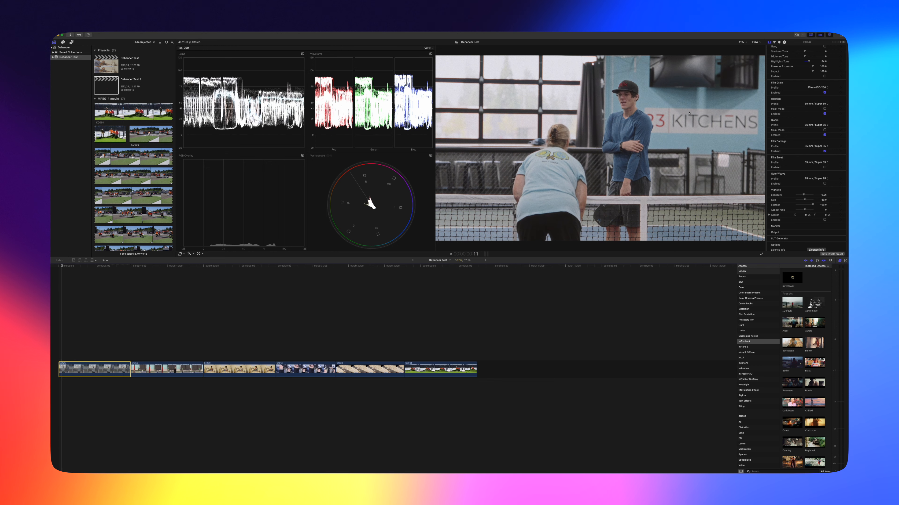
pyautogui.press('Down')
pyautogui.press('Up')
pyautogui.press('Right')
pyautogui.press('Right')
pyautogui.press('Left')
pyautogui.press('Left')
pyautogui.press('Right')
pyautogui.press('Right')
pyautogui.press('Right')
pyautogui.press('Right')
pyautogui.press('Right')
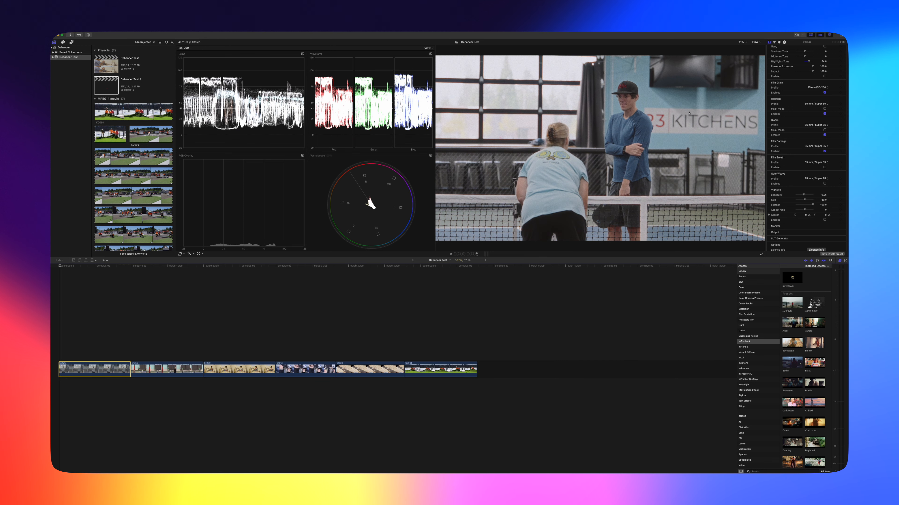
pyautogui.press('Right')
pyautogui.press('Right')
pyautogui.press('Right')
pyautogui.press('Right')
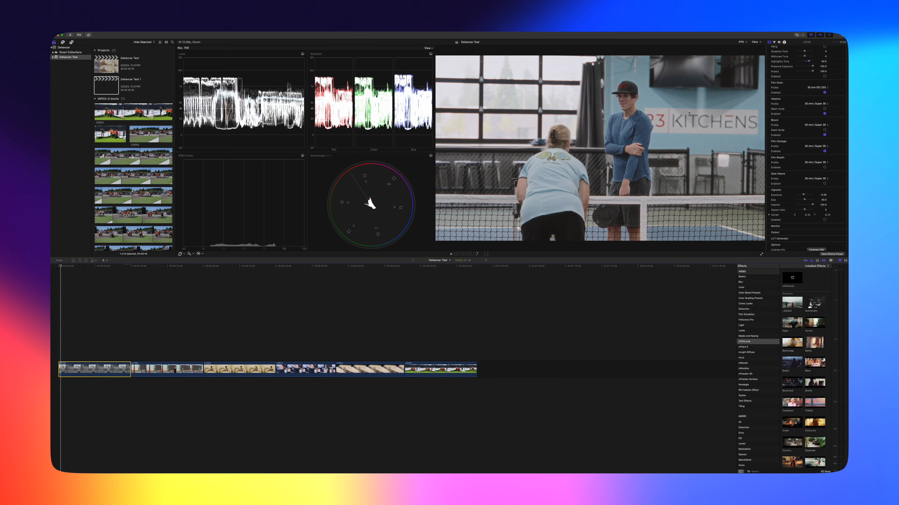
pyautogui.press('Right')
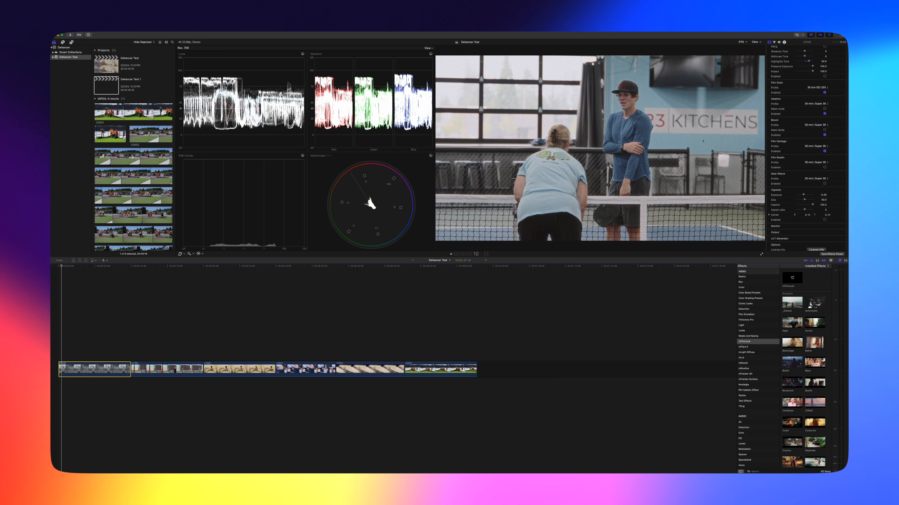
# Examine the film damage around the man and the wall sign at 100% view, and fit the whole frame in the viewer.
pyautogui.click(747, 77)
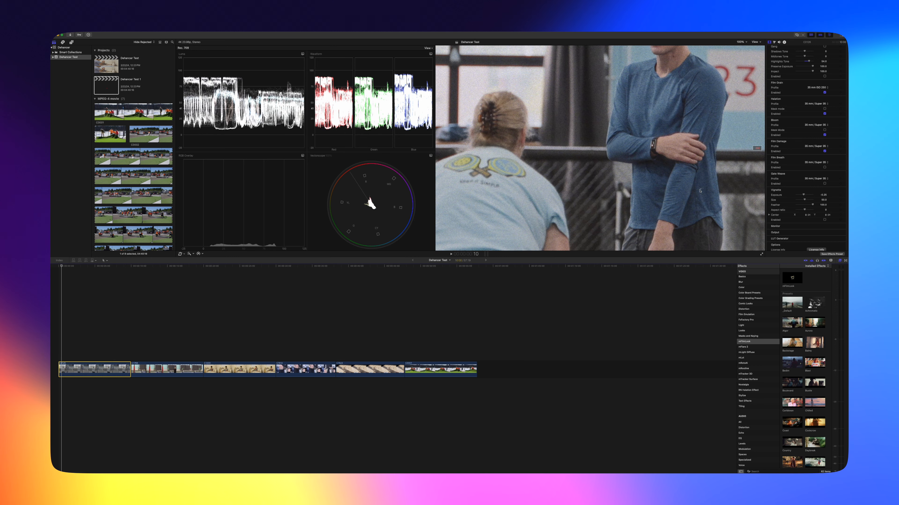
pyautogui.hscroll(5, 690, 160)
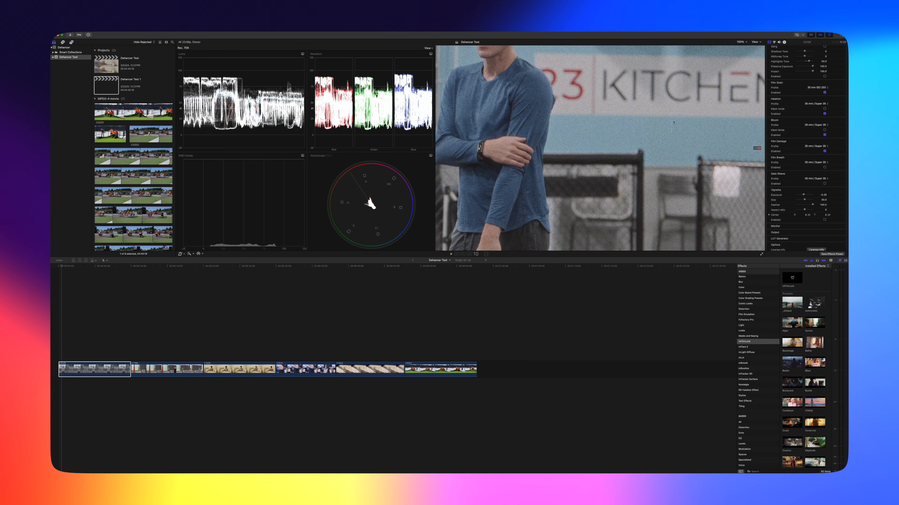
pyautogui.click(743, 43)
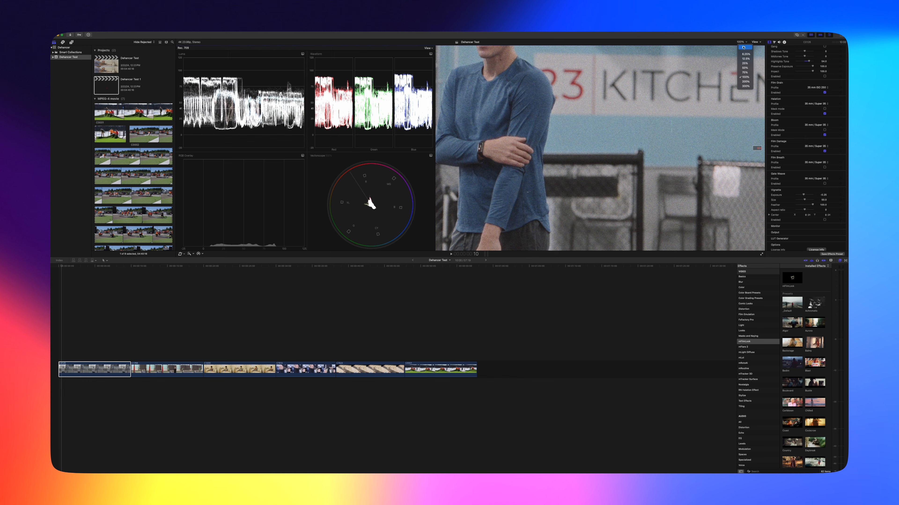
pyautogui.click(744, 47)
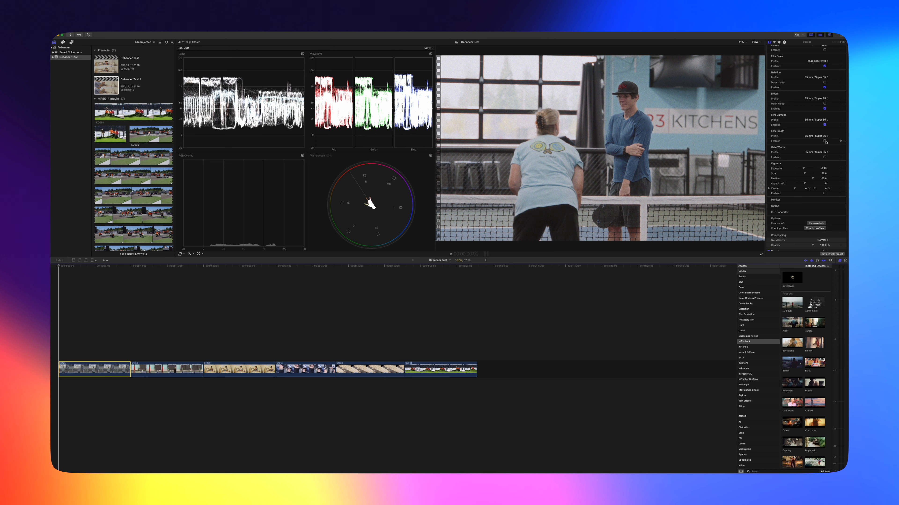
# Preview Film Breath, then Gate Weave by playing the clip from its start, and turn both sections back off.
pyautogui.click(825, 141)
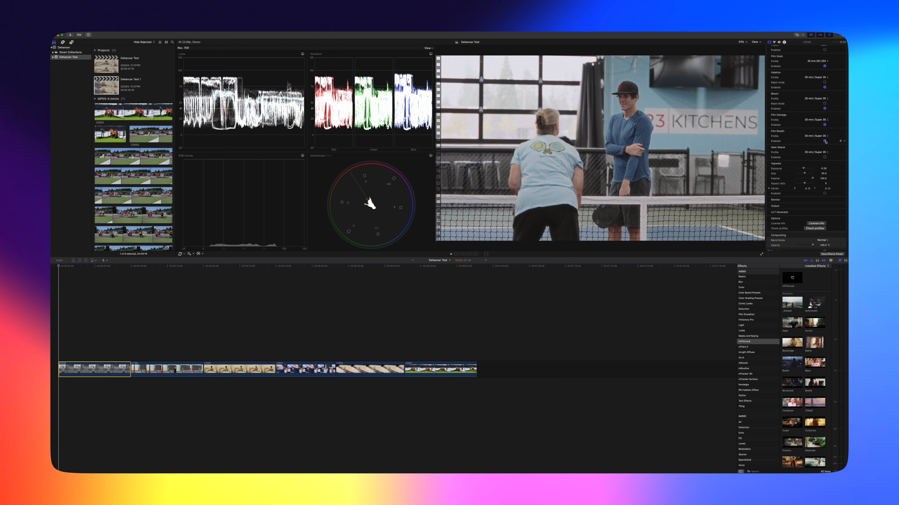
pyautogui.click(824, 141)
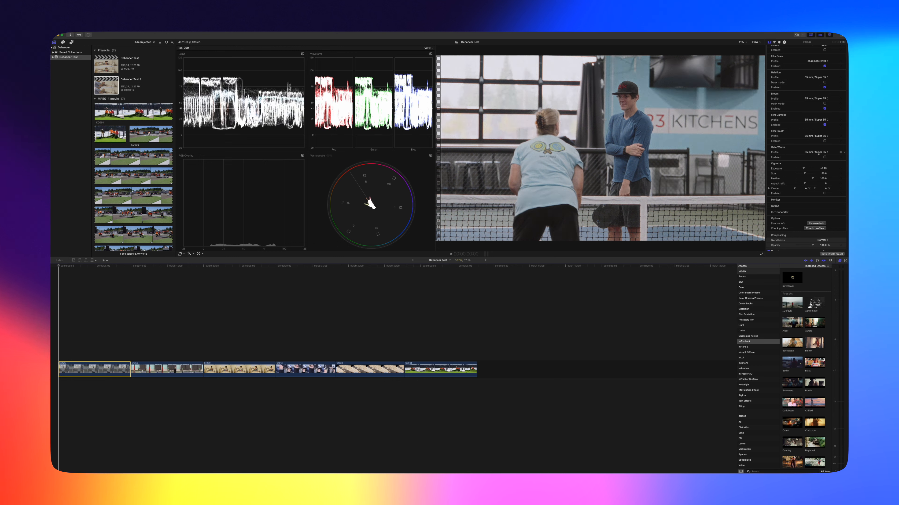
pyautogui.scroll(-5, 818, 153)
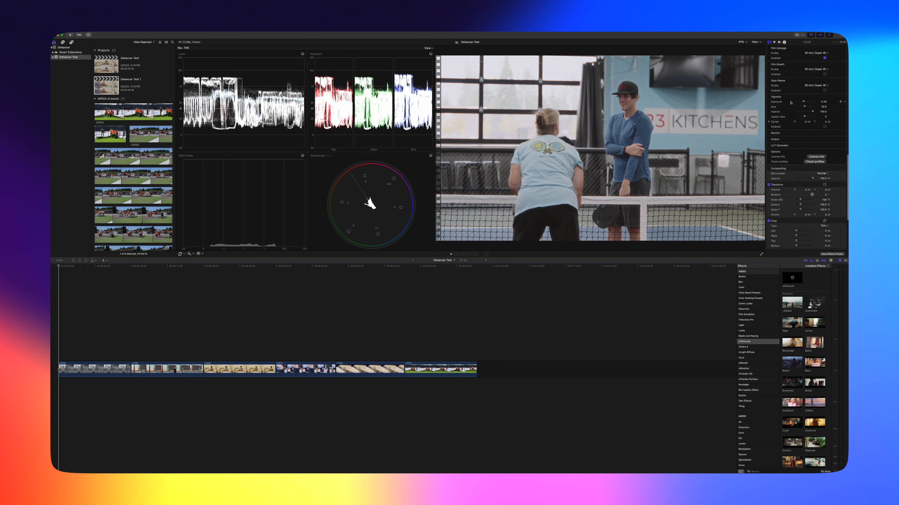
pyautogui.click(824, 90)
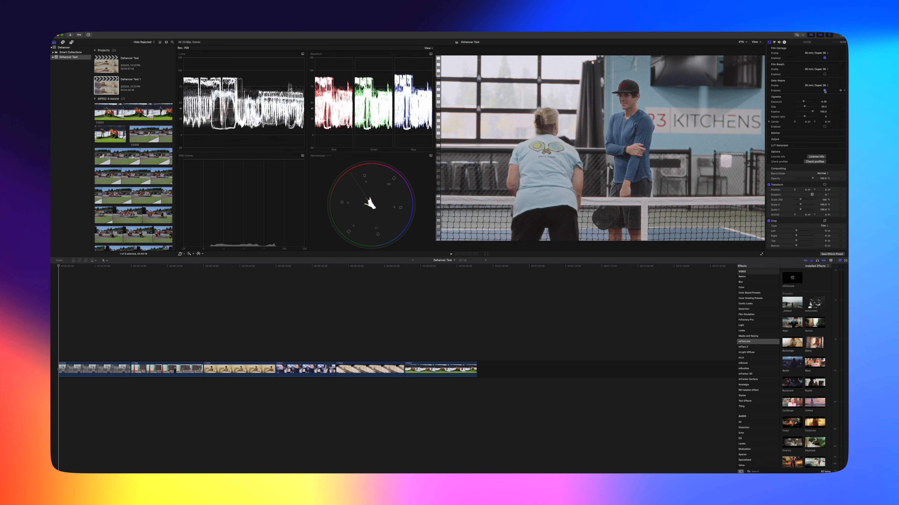
pyautogui.press('space')
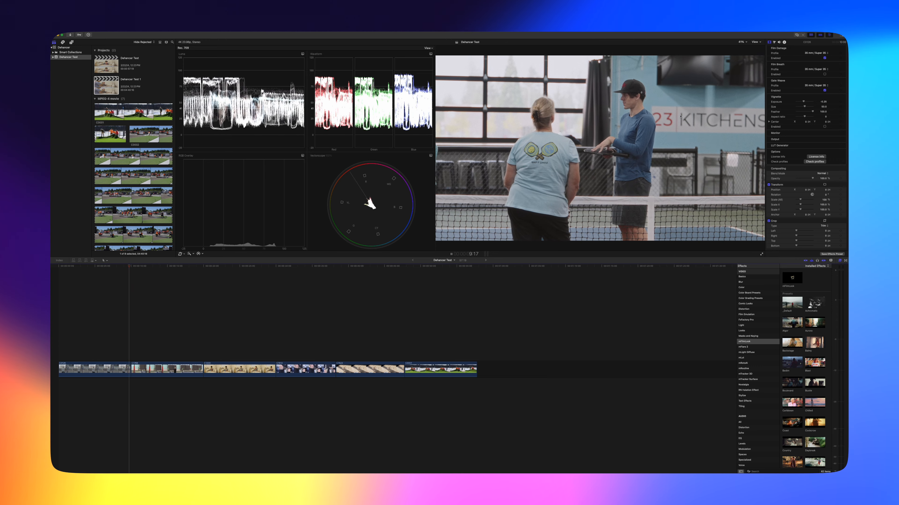
pyautogui.press('space')
pyautogui.press('Up')
pyautogui.press('Up')
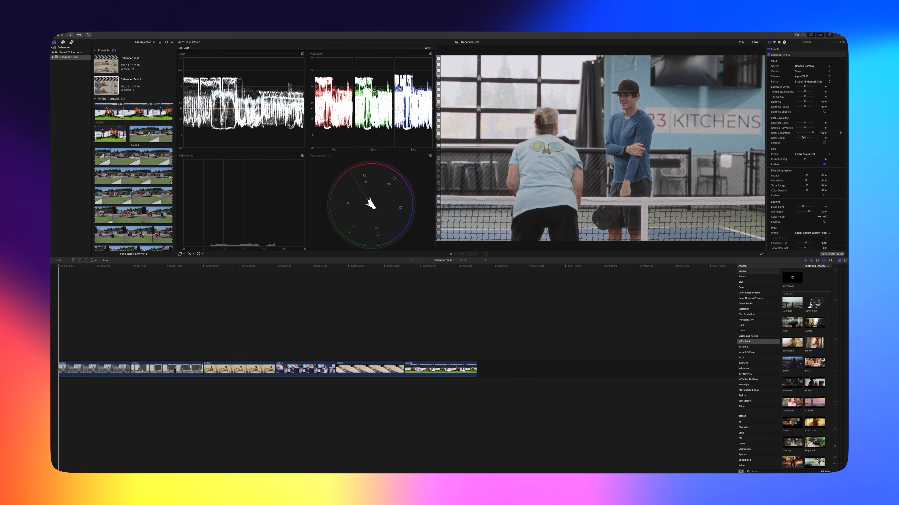
pyautogui.scroll(-10, 797, 163)
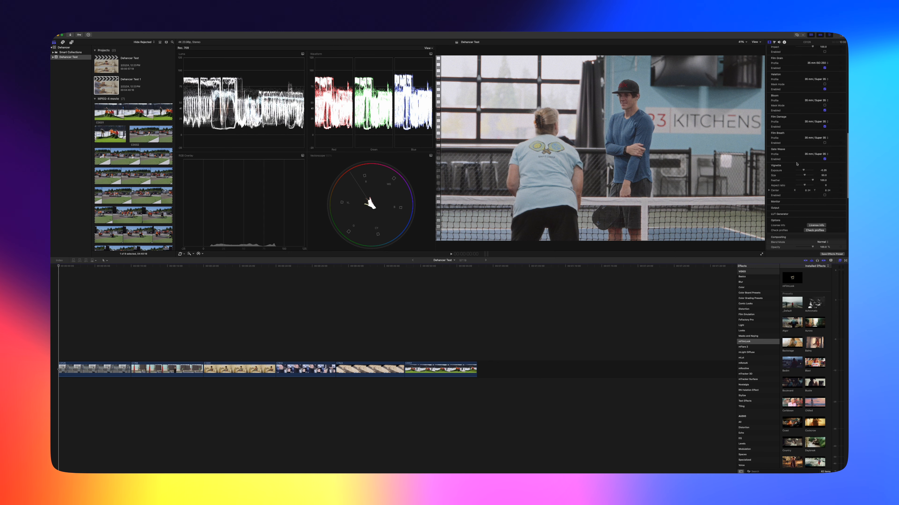
pyautogui.click(824, 159)
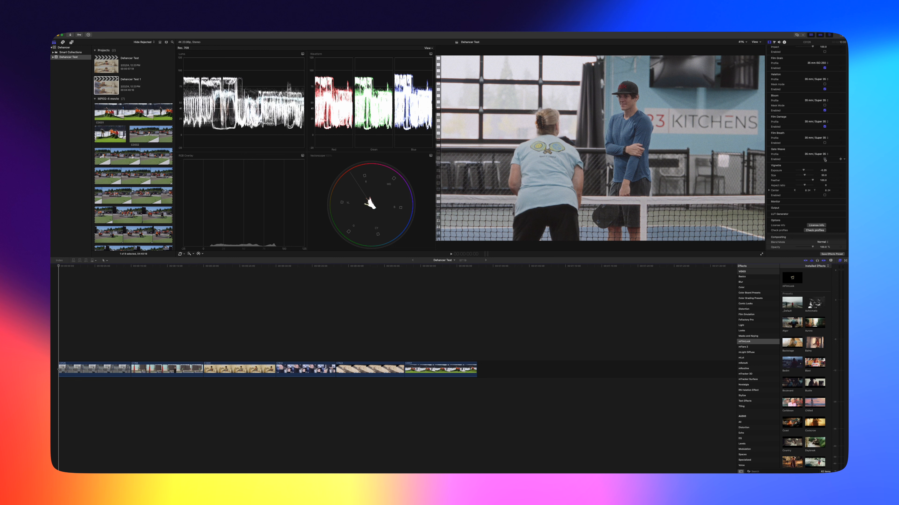
# Reveal the Monitor and Output settings, preview False Color and the Clipping Indicator, and turn both monitor views off.
pyautogui.scroll(-3, 821, 181)
pyautogui.scroll(1, 820, 180)
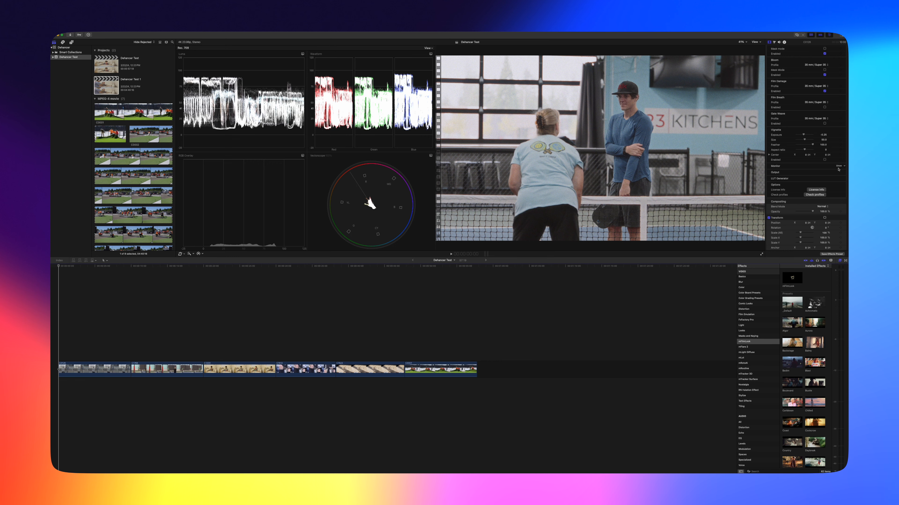
pyautogui.click(838, 167)
pyautogui.click(839, 182)
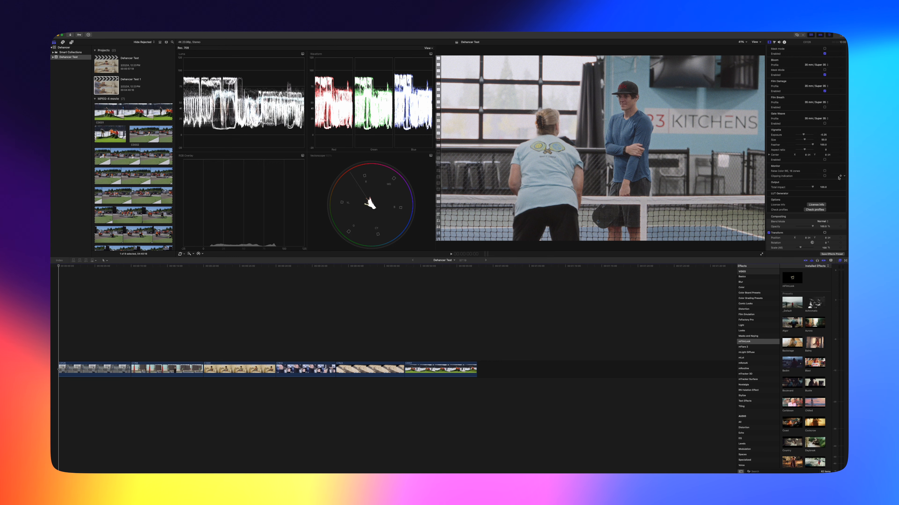
pyautogui.click(825, 171)
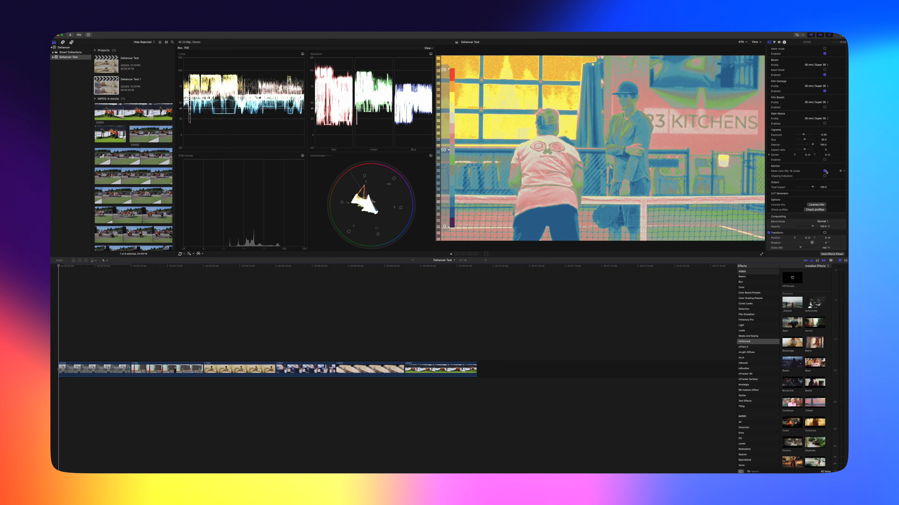
pyautogui.click(825, 177)
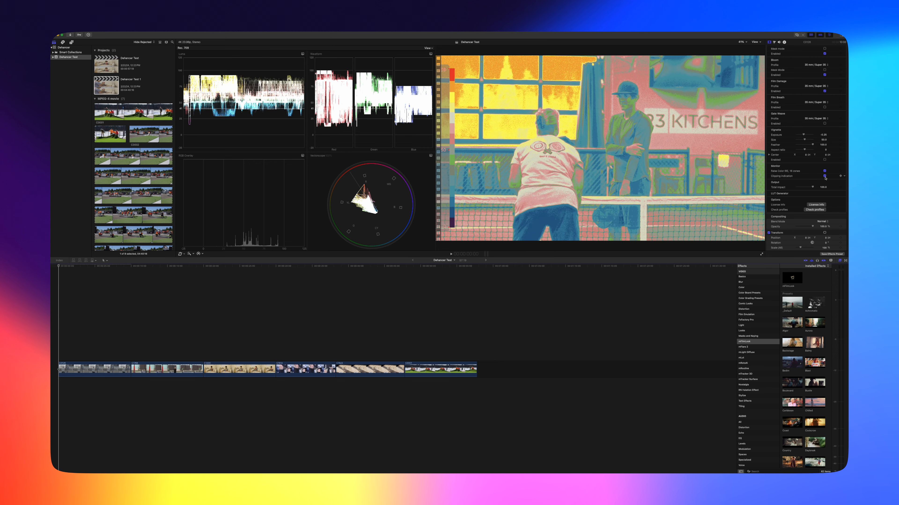
pyautogui.click(825, 172)
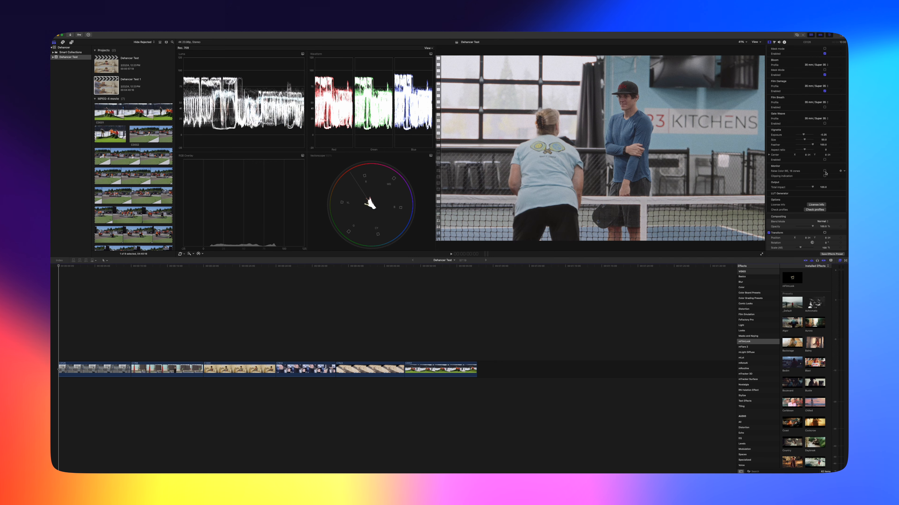
# Lower the Output Total Impact to 0 to compare with the ungraded image, and restore it to 100.
pyautogui.scroll(-5, 814, 152)
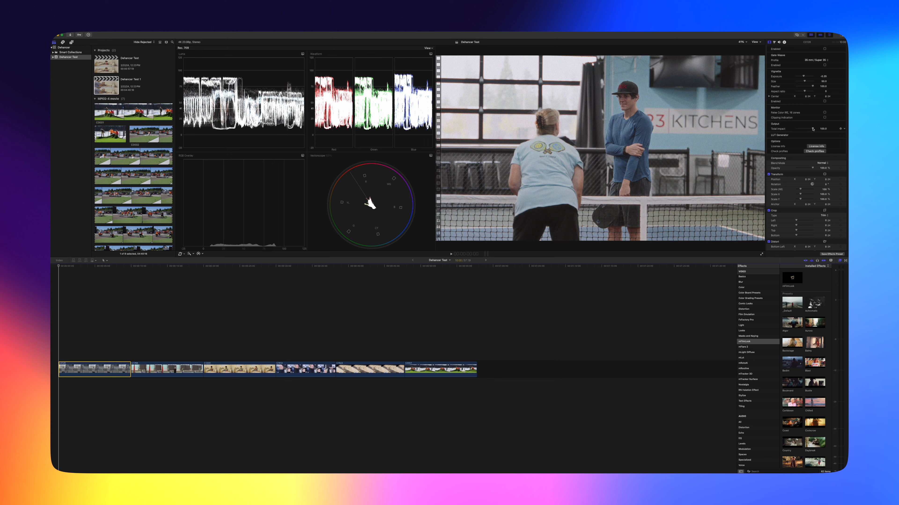
pyautogui.moveTo(813, 129); pyautogui.dragTo(796, 130)
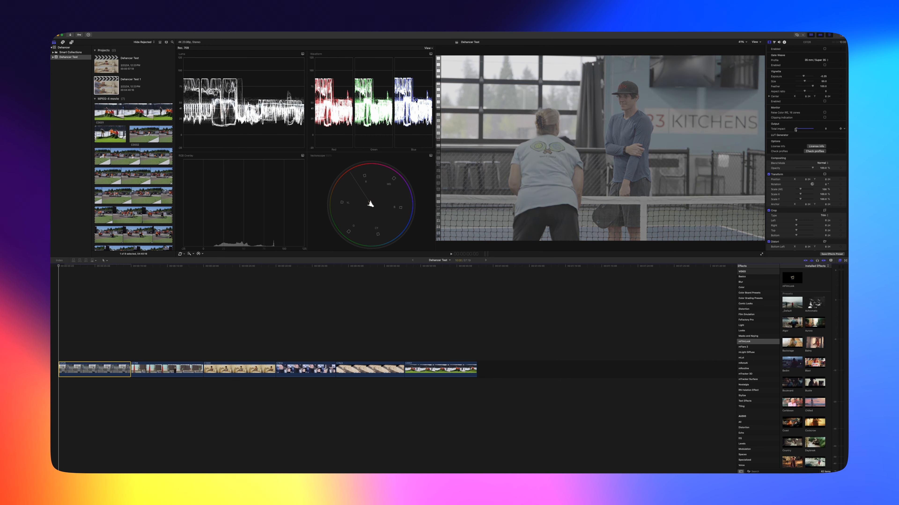
pyautogui.scroll(7, 809, 106)
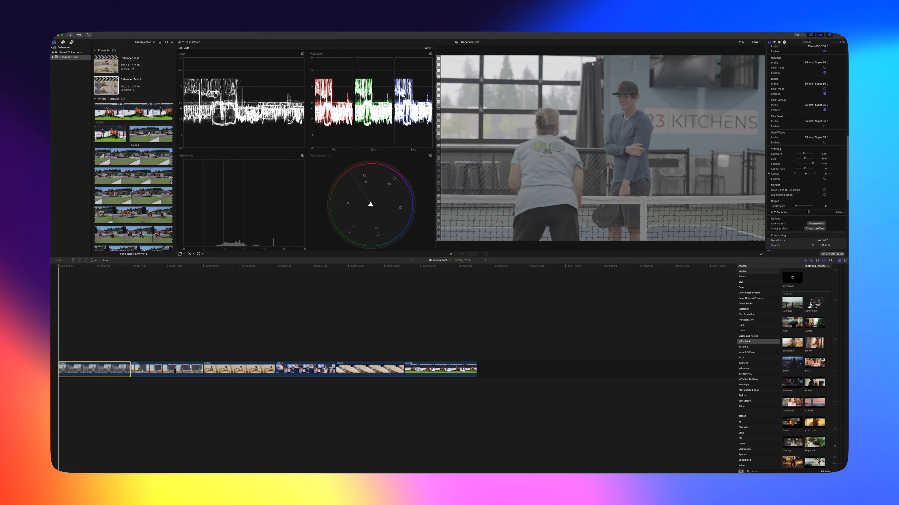
pyautogui.moveTo(796, 206); pyautogui.dragTo(814, 206)
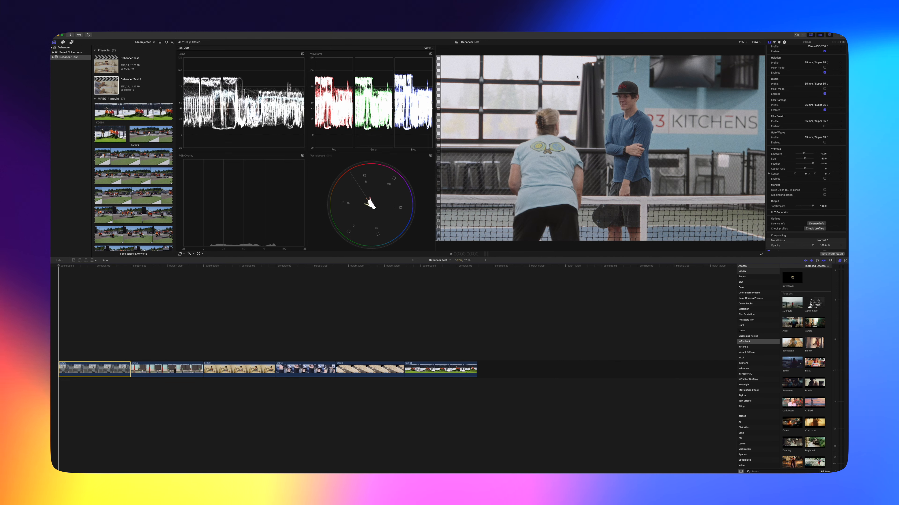
# Reveal the LUT Generator settings and examine its LUT size and export controls along with the license and profile options.
pyautogui.scroll(-4, 788, 170)
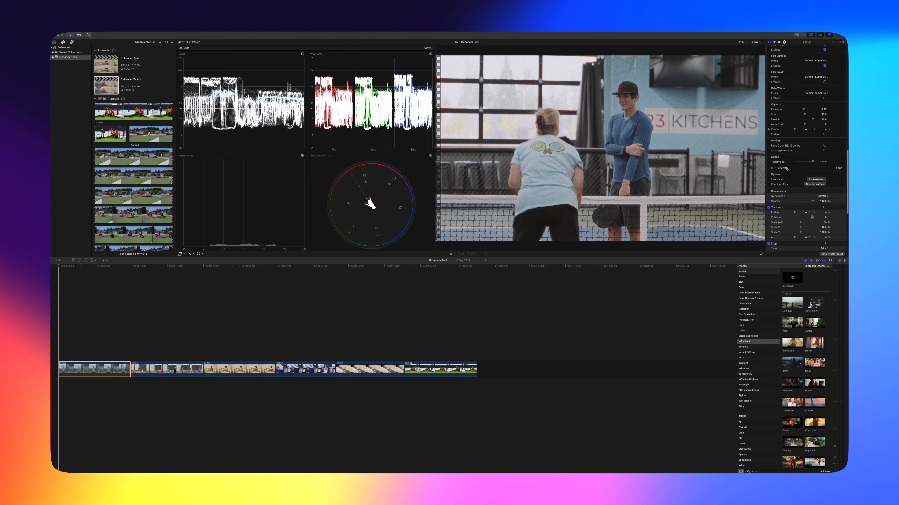
pyautogui.click(837, 168)
pyautogui.scroll(-3, 789, 147)
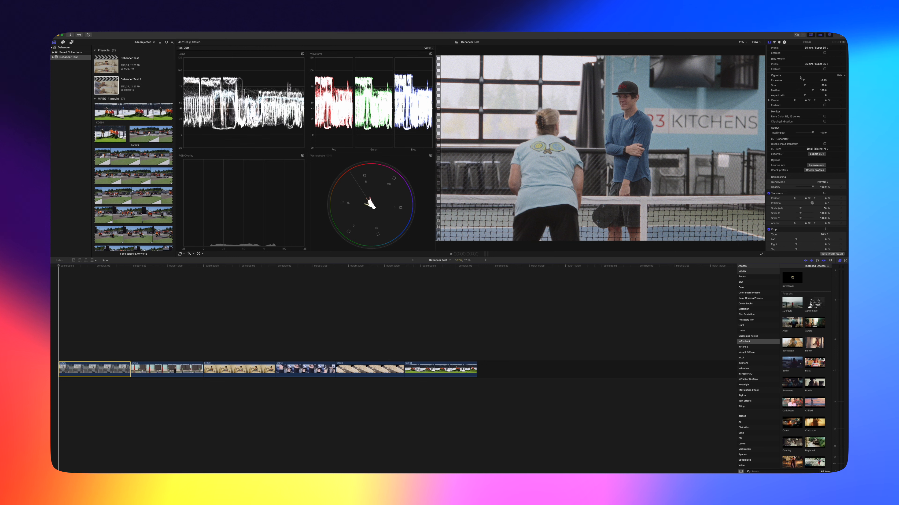
pyautogui.scroll(10, 806, 87)
pyautogui.scroll(-10, 807, 88)
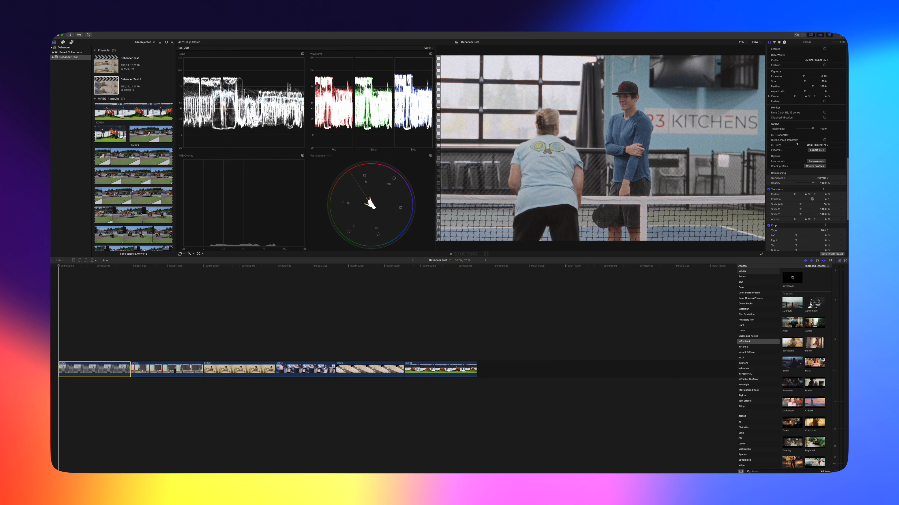
pyautogui.scroll(-1, 775, 155)
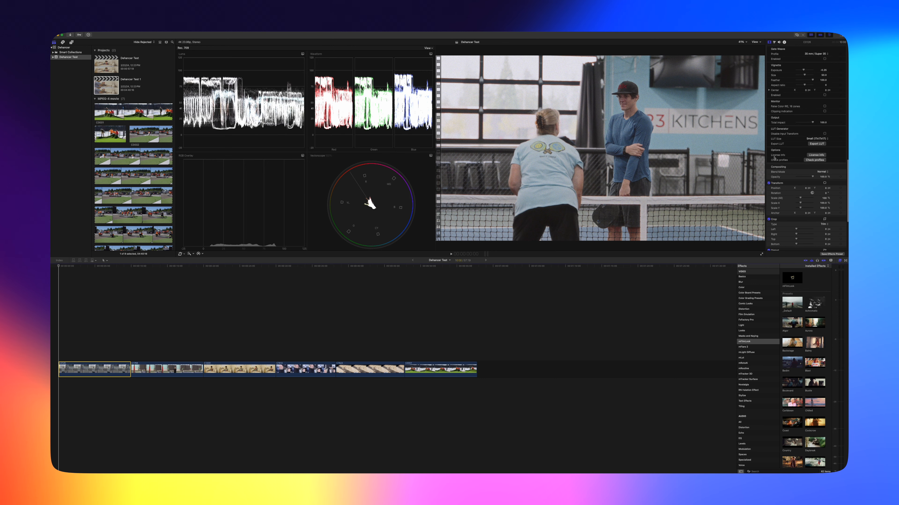
pyautogui.scroll(-4, 775, 125)
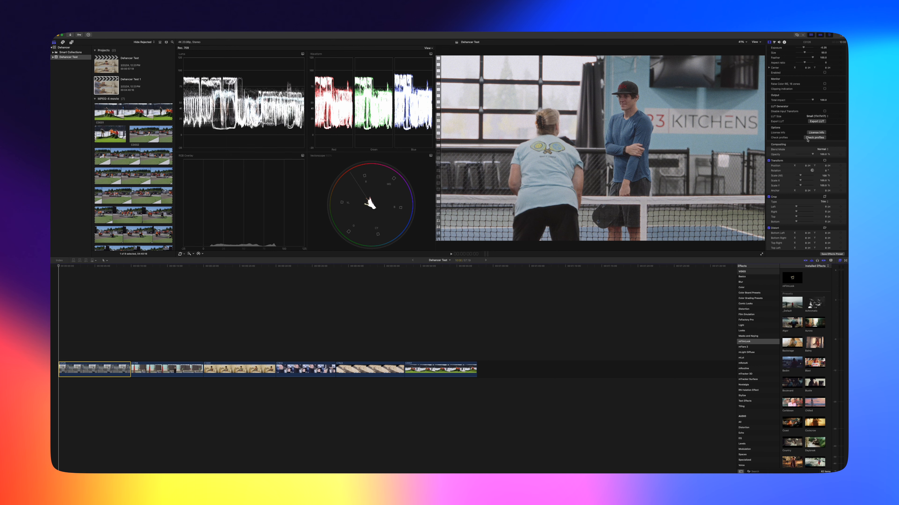
pyautogui.scroll(20, 816, 139)
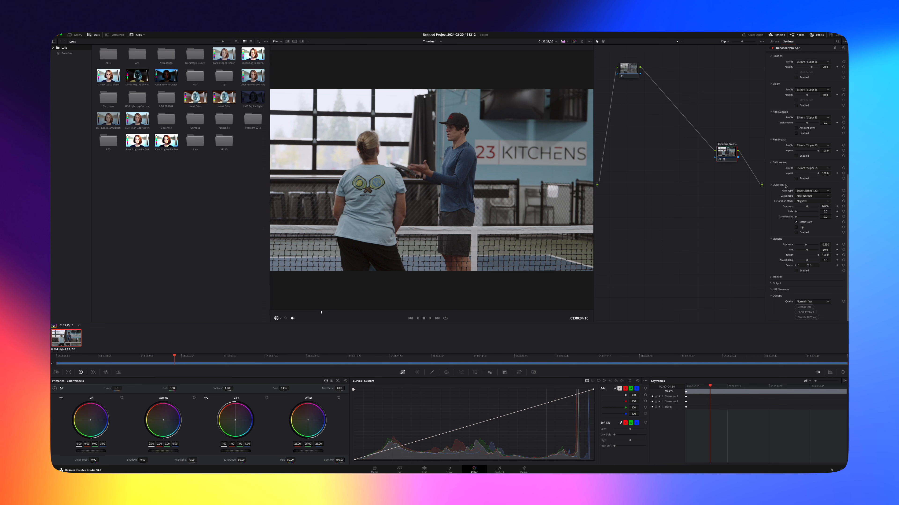
# Switch to DaVinci Resolve, enable Dehancer Pro's Overscan, and compare the Super 8mm, Super 16mm and Ultra 16mm gate types before returning to Super 35mm.
pyautogui.scroll(10, 785, 186)
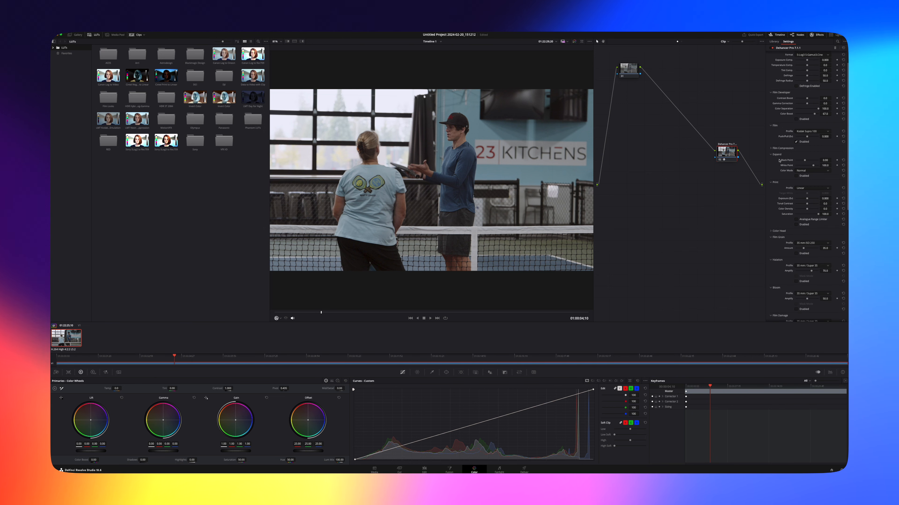
pyautogui.scroll(-10, 785, 162)
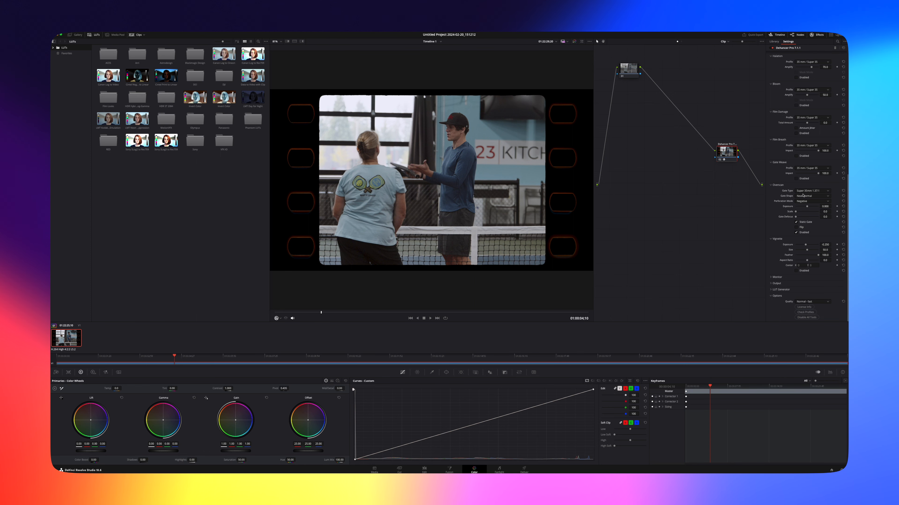
pyautogui.click(813, 191)
pyautogui.click(814, 197)
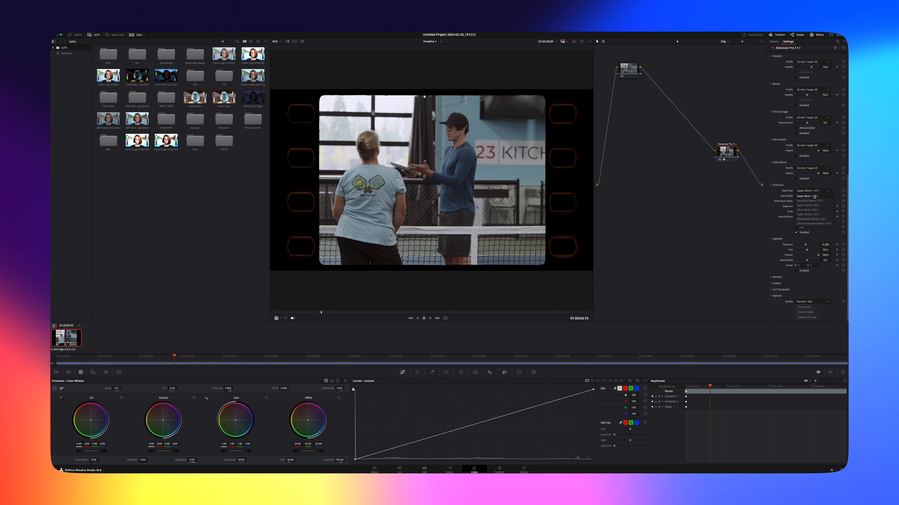
pyautogui.click(812, 191)
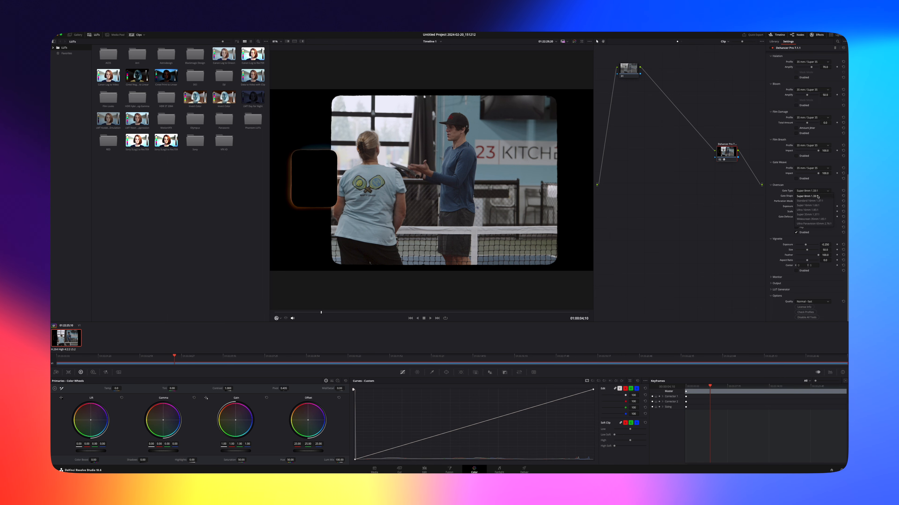
pyautogui.click(807, 206)
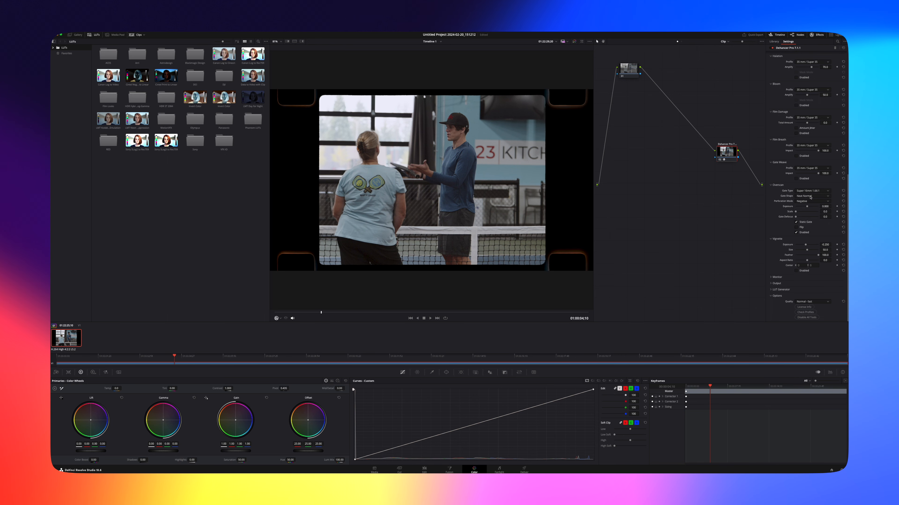
pyautogui.click(809, 191)
pyautogui.click(806, 210)
pyautogui.click(810, 191)
pyautogui.click(807, 215)
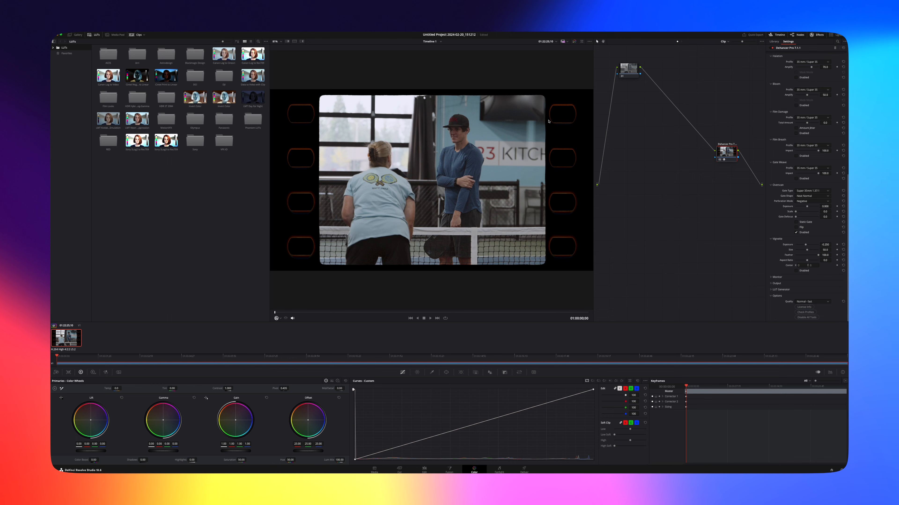
# Play the clip from its start to preview the Overscan film gate with Static Gate turned off.
pyautogui.press('space')
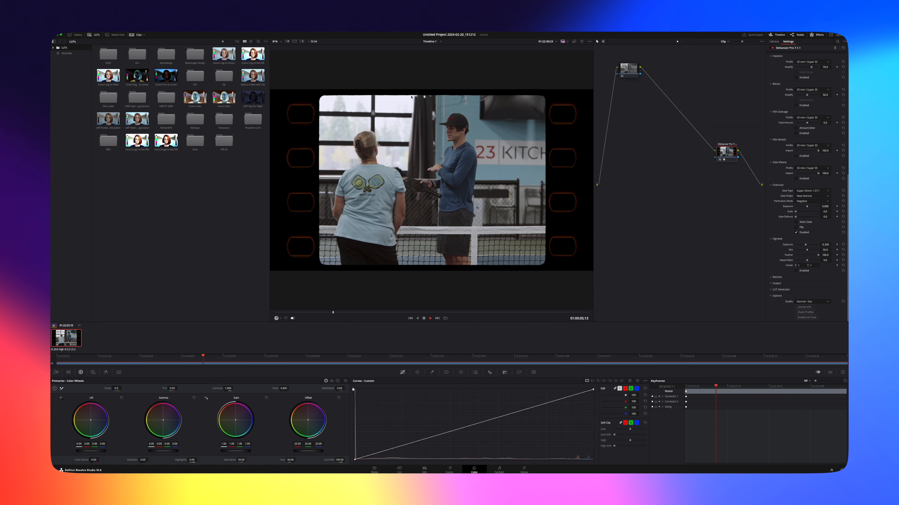
pyautogui.press('space')
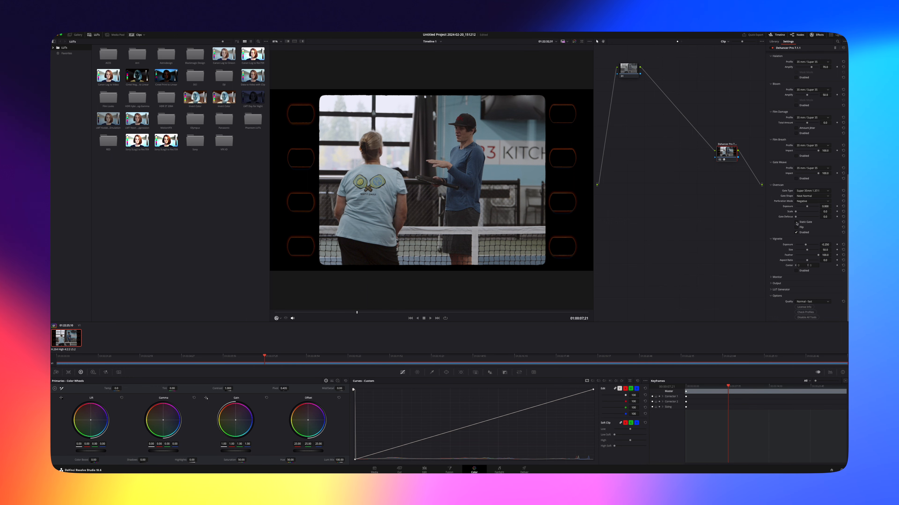
pyautogui.press('space')
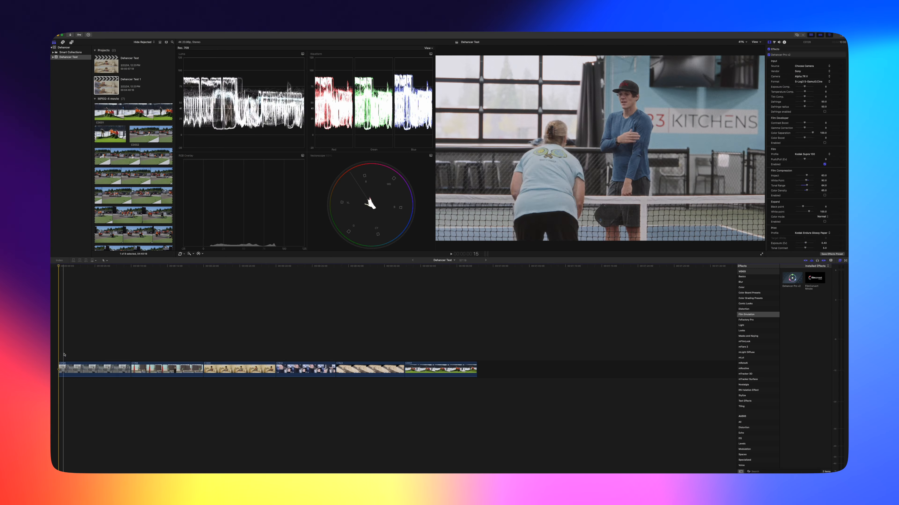
# Switch to Final Cut Pro, apply Dehancer Pro v2 to the second timeline clip, and disable its Film, Expand, Print and Film Grain sections.
pyautogui.click(159, 366)
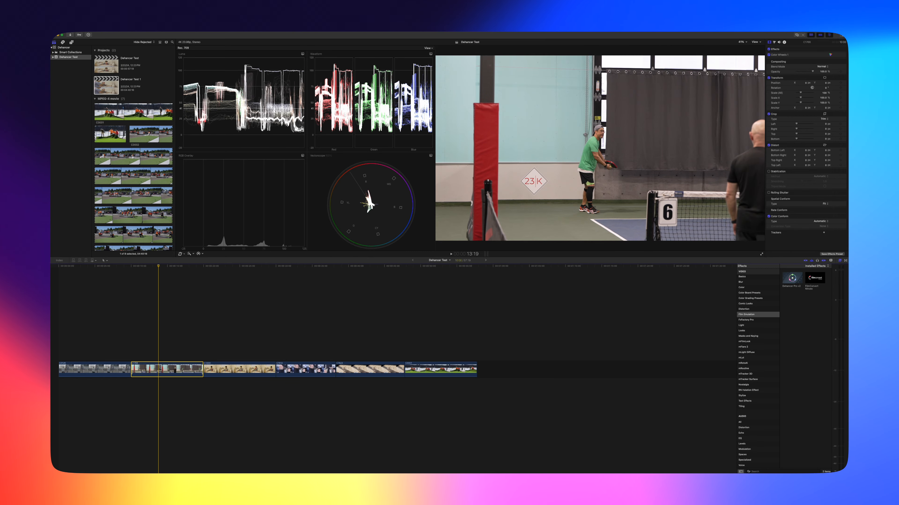
pyautogui.doubleClick(794, 279)
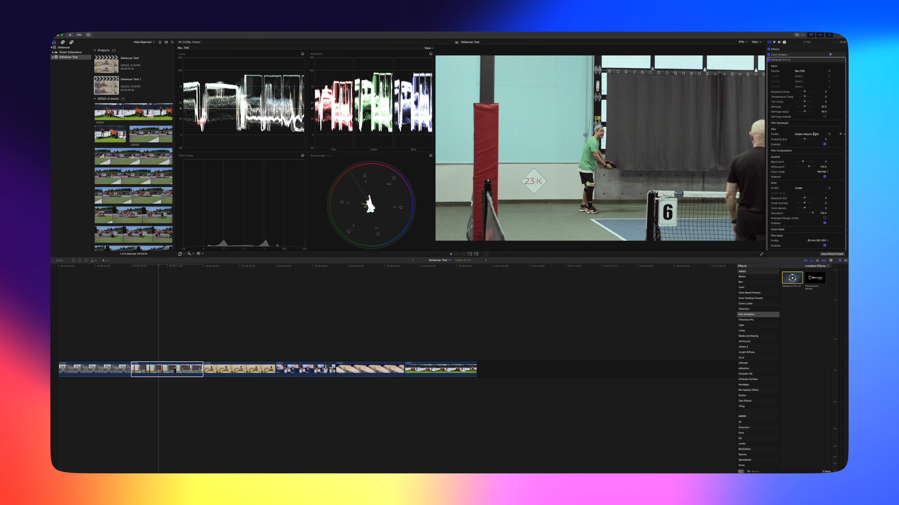
pyautogui.click(824, 145)
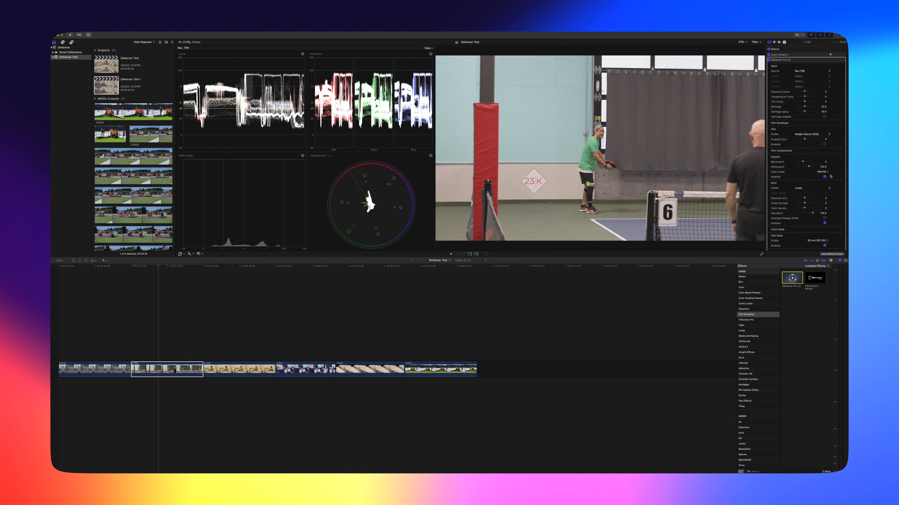
pyautogui.scroll(-3, 826, 177)
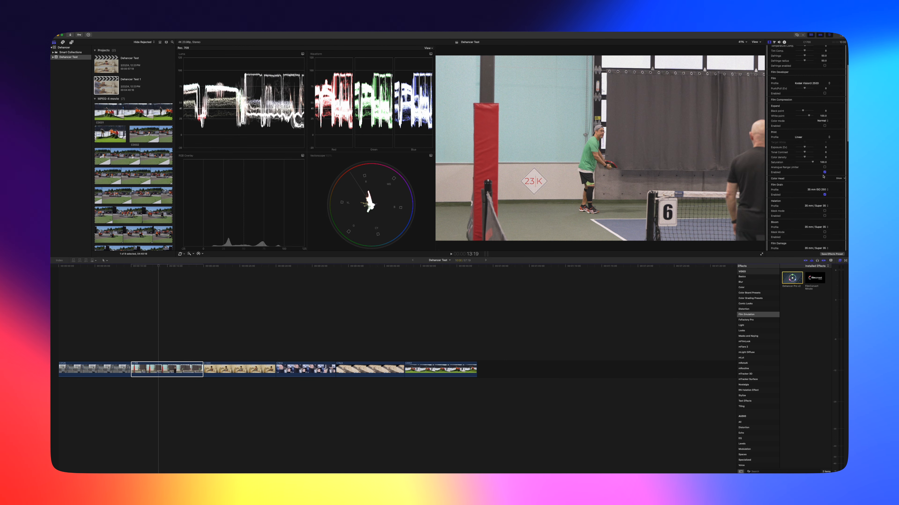
pyautogui.click(824, 173)
pyautogui.click(825, 194)
pyautogui.scroll(-5, 823, 195)
pyautogui.scroll(8, 822, 197)
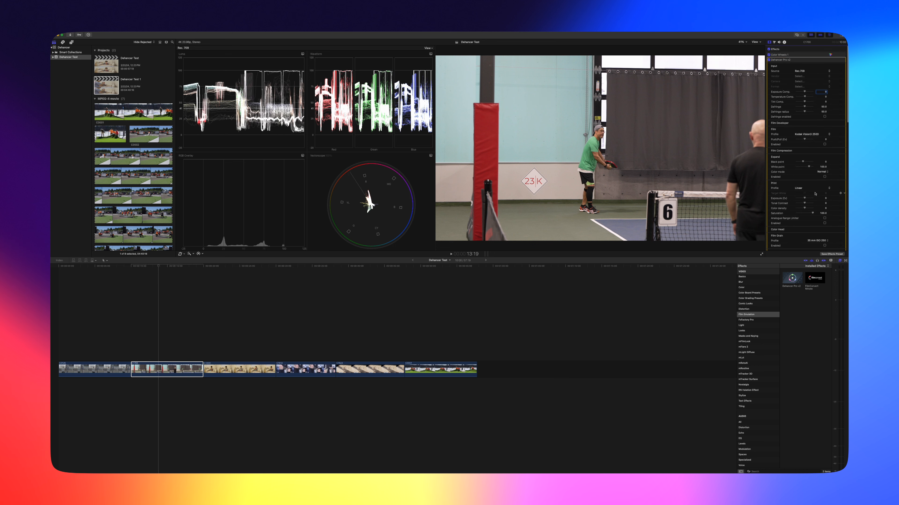
# Enable the Film section on the second clip and set its profile to Kodak Vision3 200T.
pyautogui.click(825, 144)
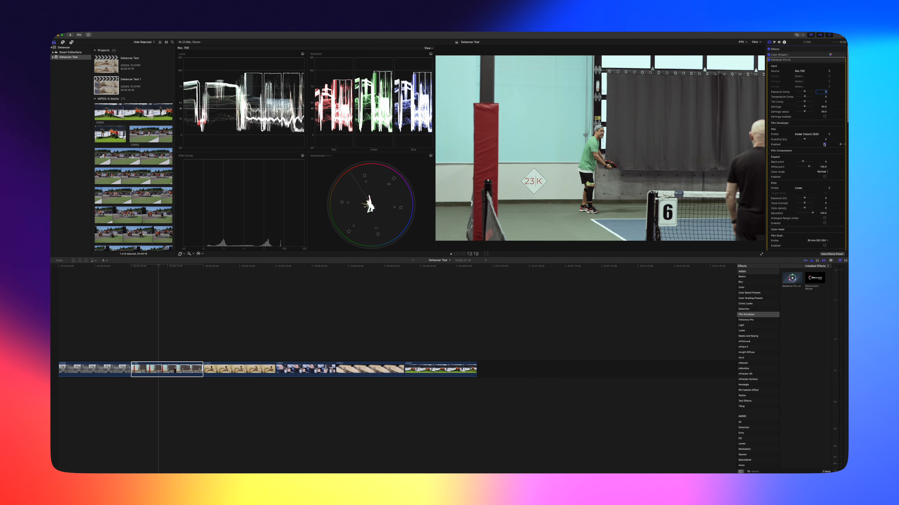
pyautogui.click(808, 135)
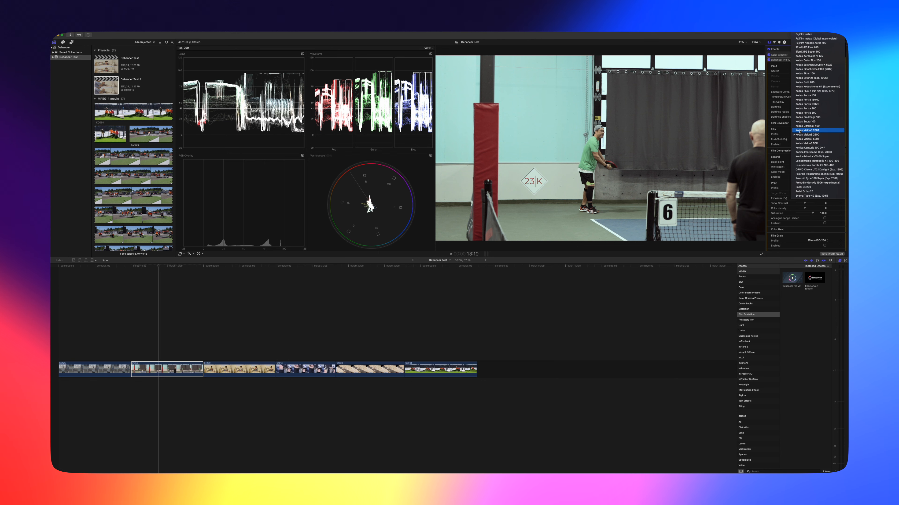
pyautogui.click(811, 130)
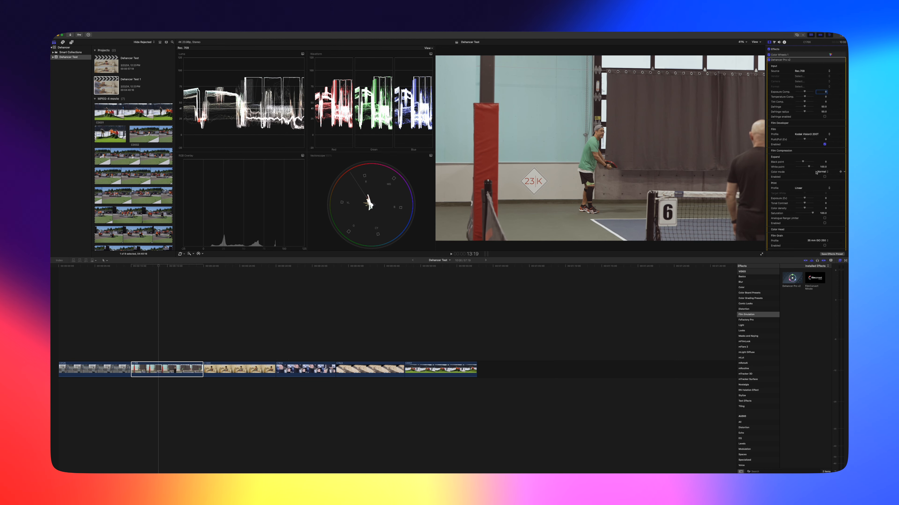
# Enable Film Grain, Halation, Bloom and Film Damage on the second clip.
pyautogui.scroll(-3, 810, 175)
pyautogui.scroll(-5, 800, 180)
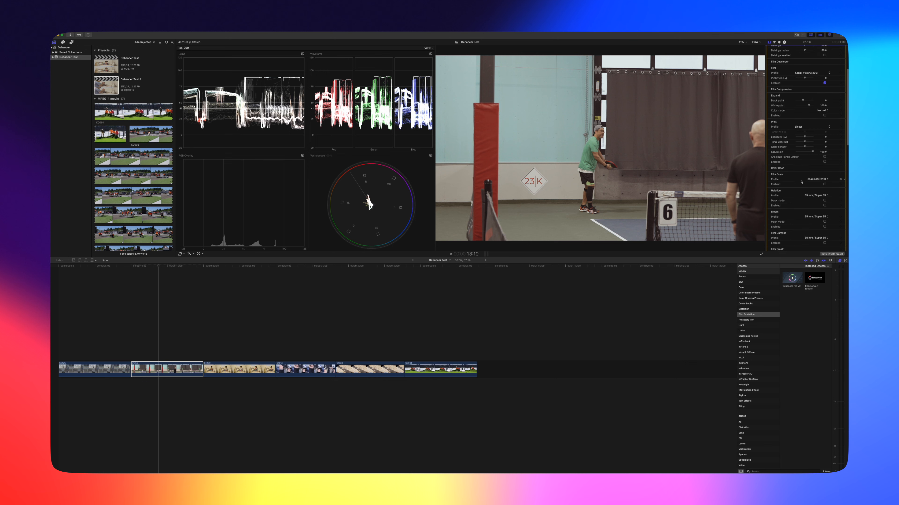
pyautogui.click(825, 170)
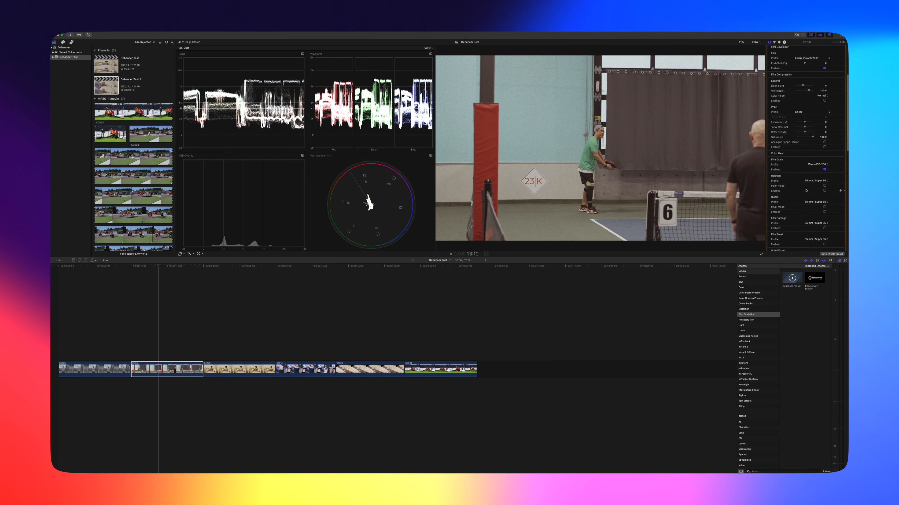
pyautogui.click(825, 212)
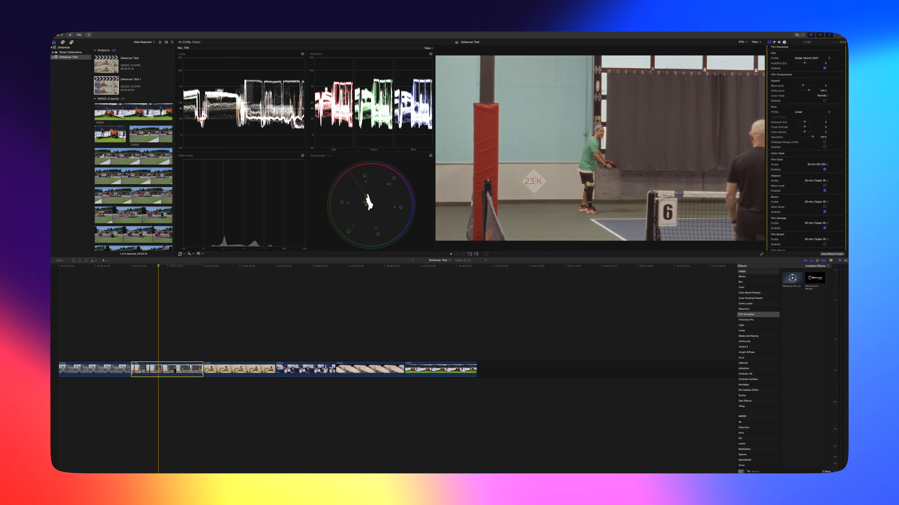
# Paste the second clip's attributes, including Color Wheels and Dehancer Pro v2, onto the last four timeline clips and play back the sequence.
pyautogui.moveTo(207, 336); pyautogui.dragTo(459, 399)
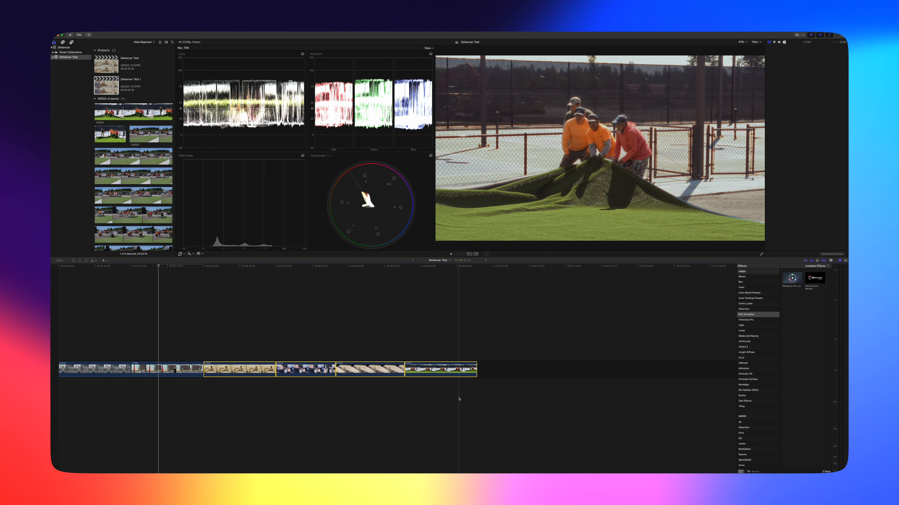
pyautogui.press('super+shift+v')
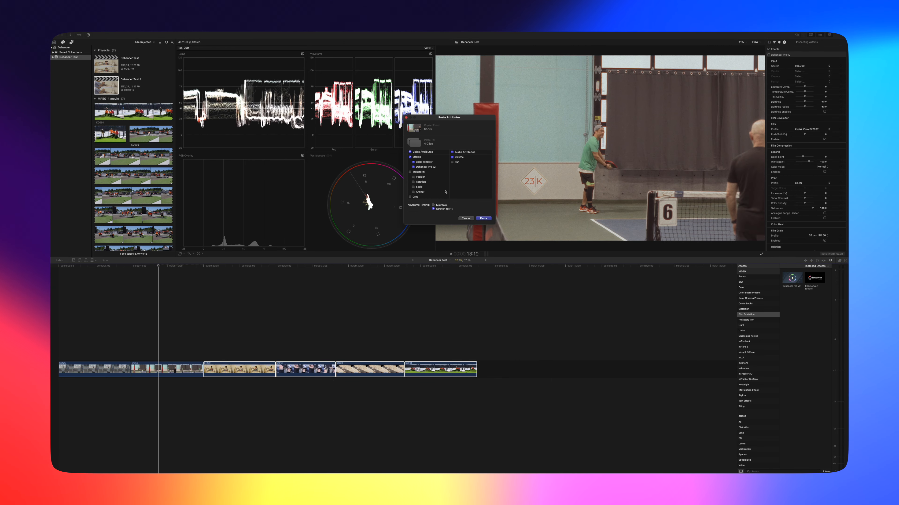
pyautogui.click(483, 218)
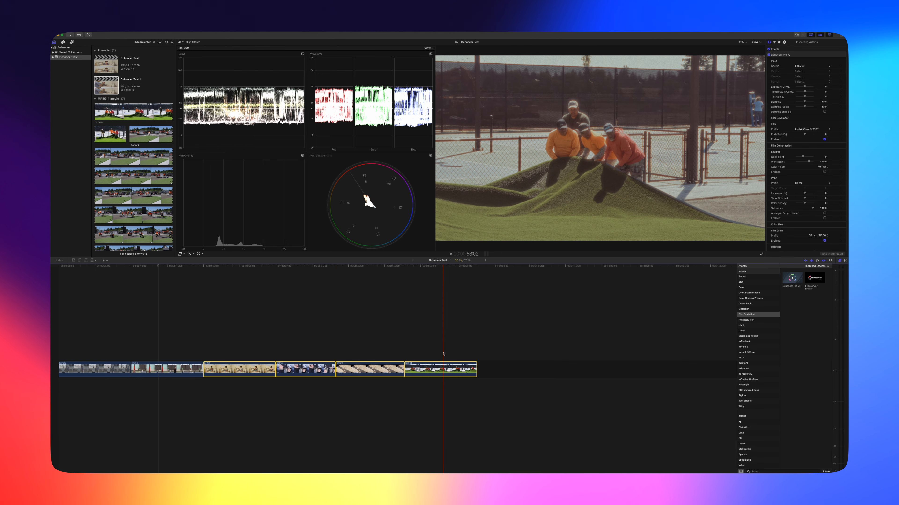
pyautogui.click(132, 323)
pyautogui.press('space')
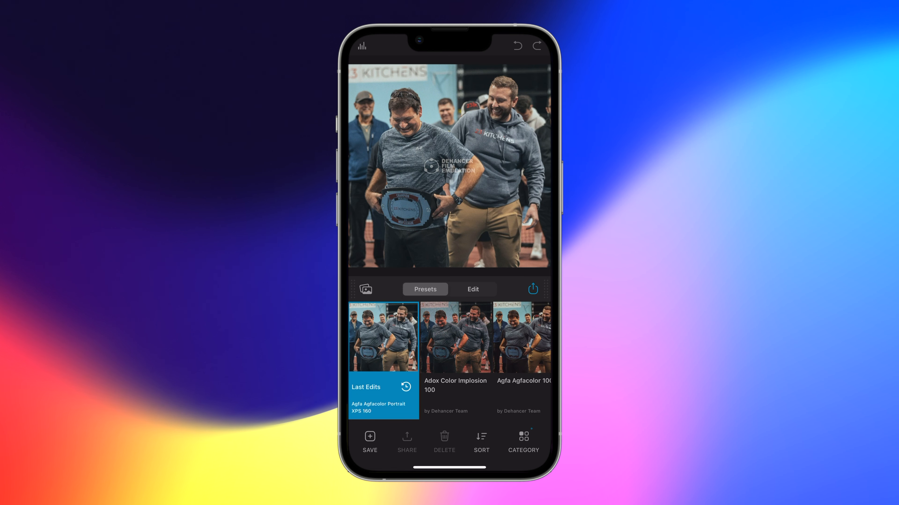
# In the Dehancer mobile app, compare the Adox Color Implosion 100 and Agfa Agfacolor presets on the photo and reapply Adox Color Implosion 100.
pyautogui.click(456, 360)
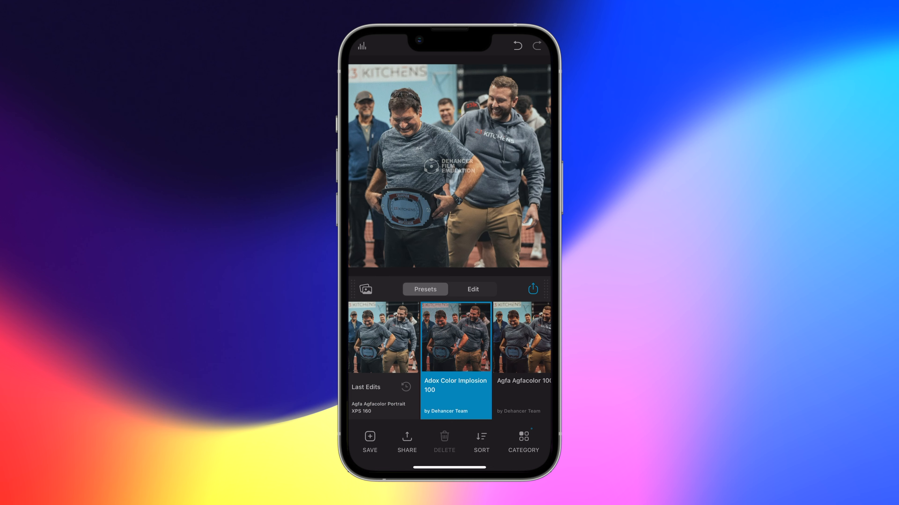
pyautogui.click(522, 361)
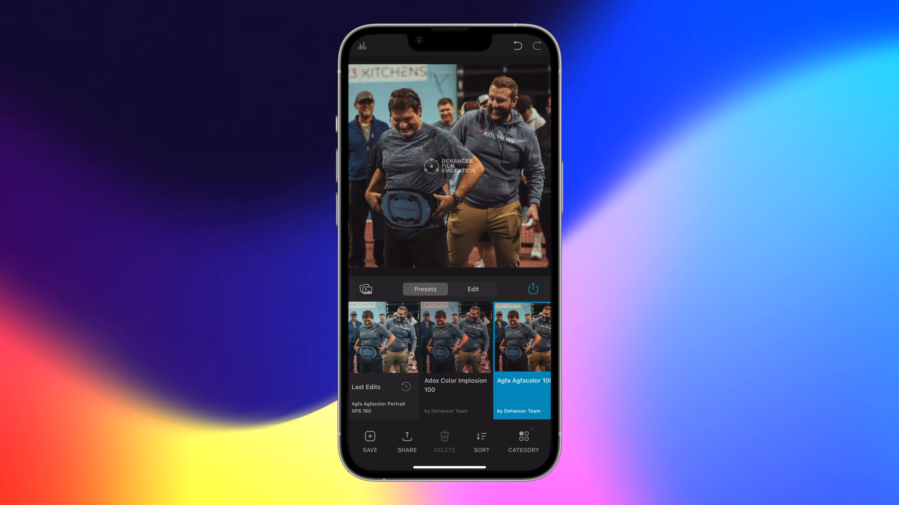
pyautogui.click(455, 360)
# Edit the photo's Print settings, adjusting the Exposure and raising the Tonal Contrast.
pyautogui.click(472, 289)
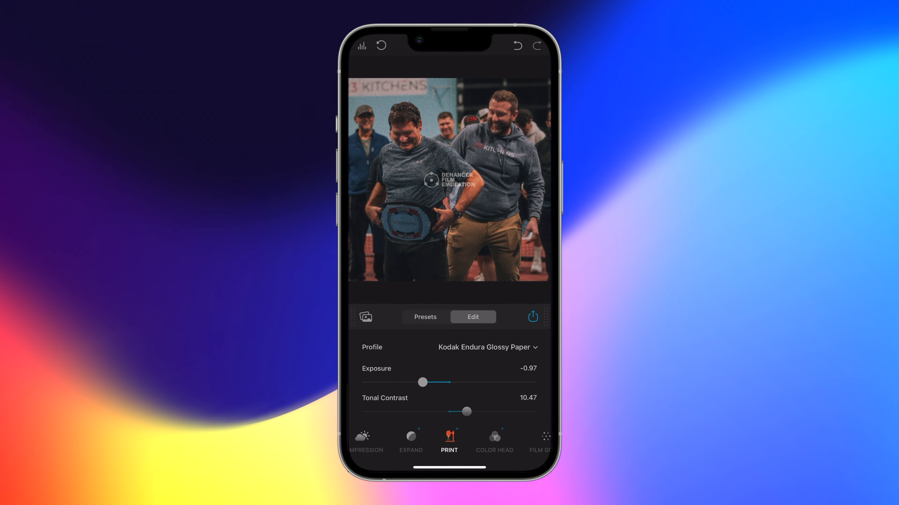
pyautogui.moveTo(439, 382)
pyautogui.mouseDown()
pyautogui.moveTo(454, 382)
pyautogui.moveTo(436, 382)
pyautogui.mouseUp()
pyautogui.moveTo(467, 412)
pyautogui.mouseDown()
pyautogui.moveTo(434, 411)
pyautogui.moveTo(475, 412)
pyautogui.mouseUp()
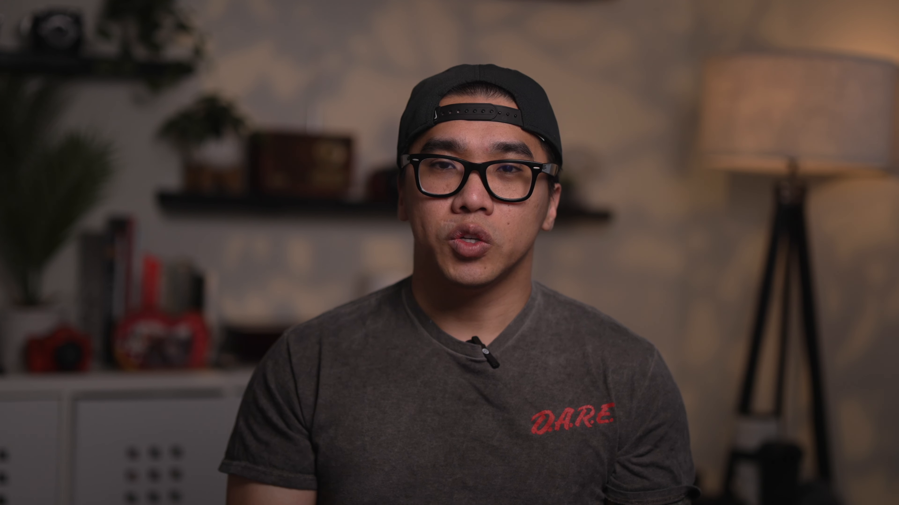